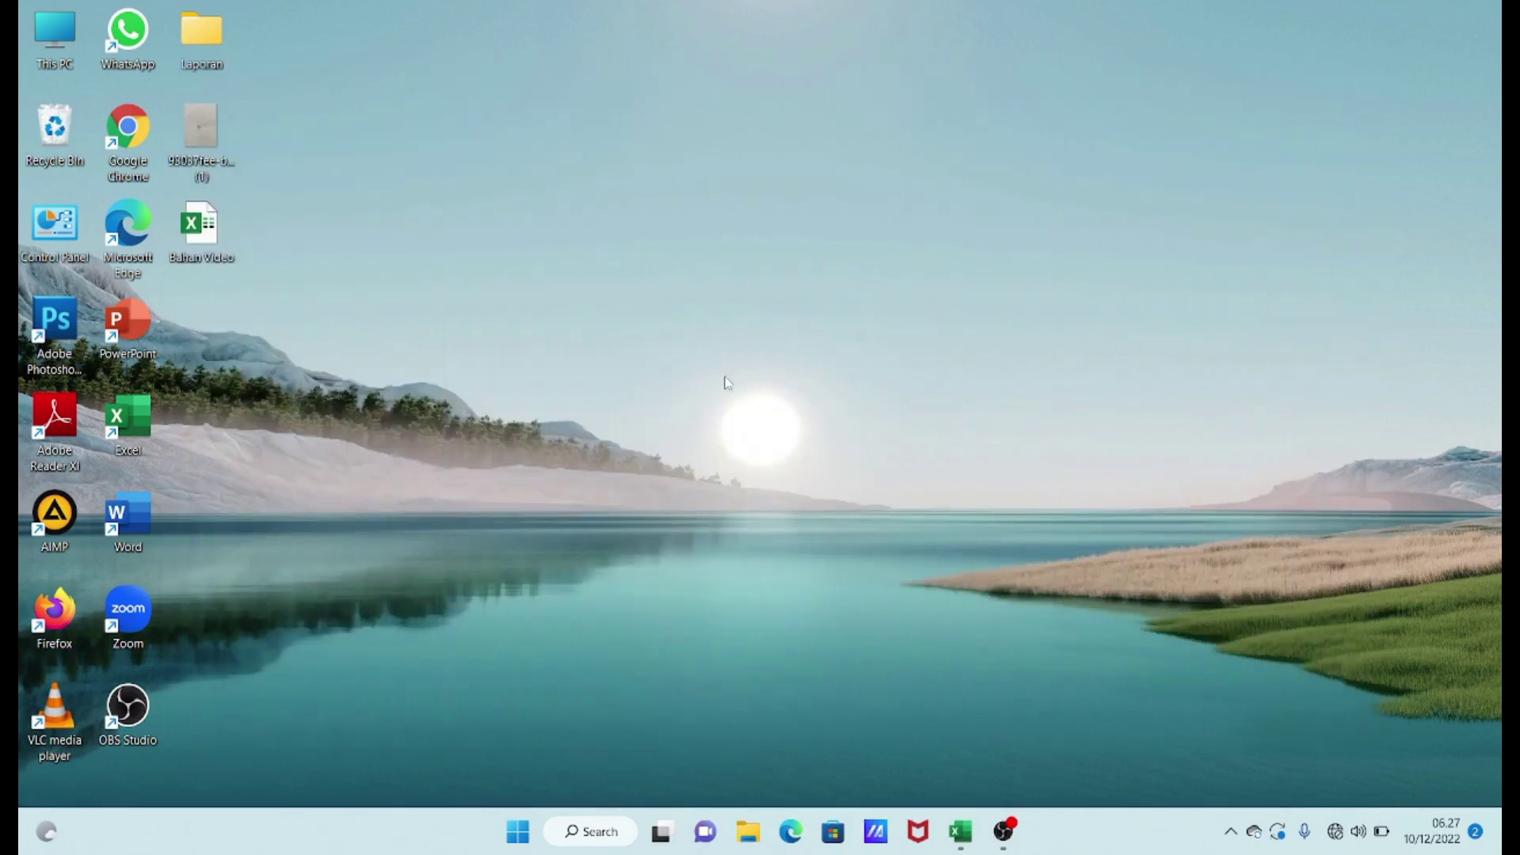
Select the SO sales table B3:E7 and insert a clustered column chart from it
click(961, 835)
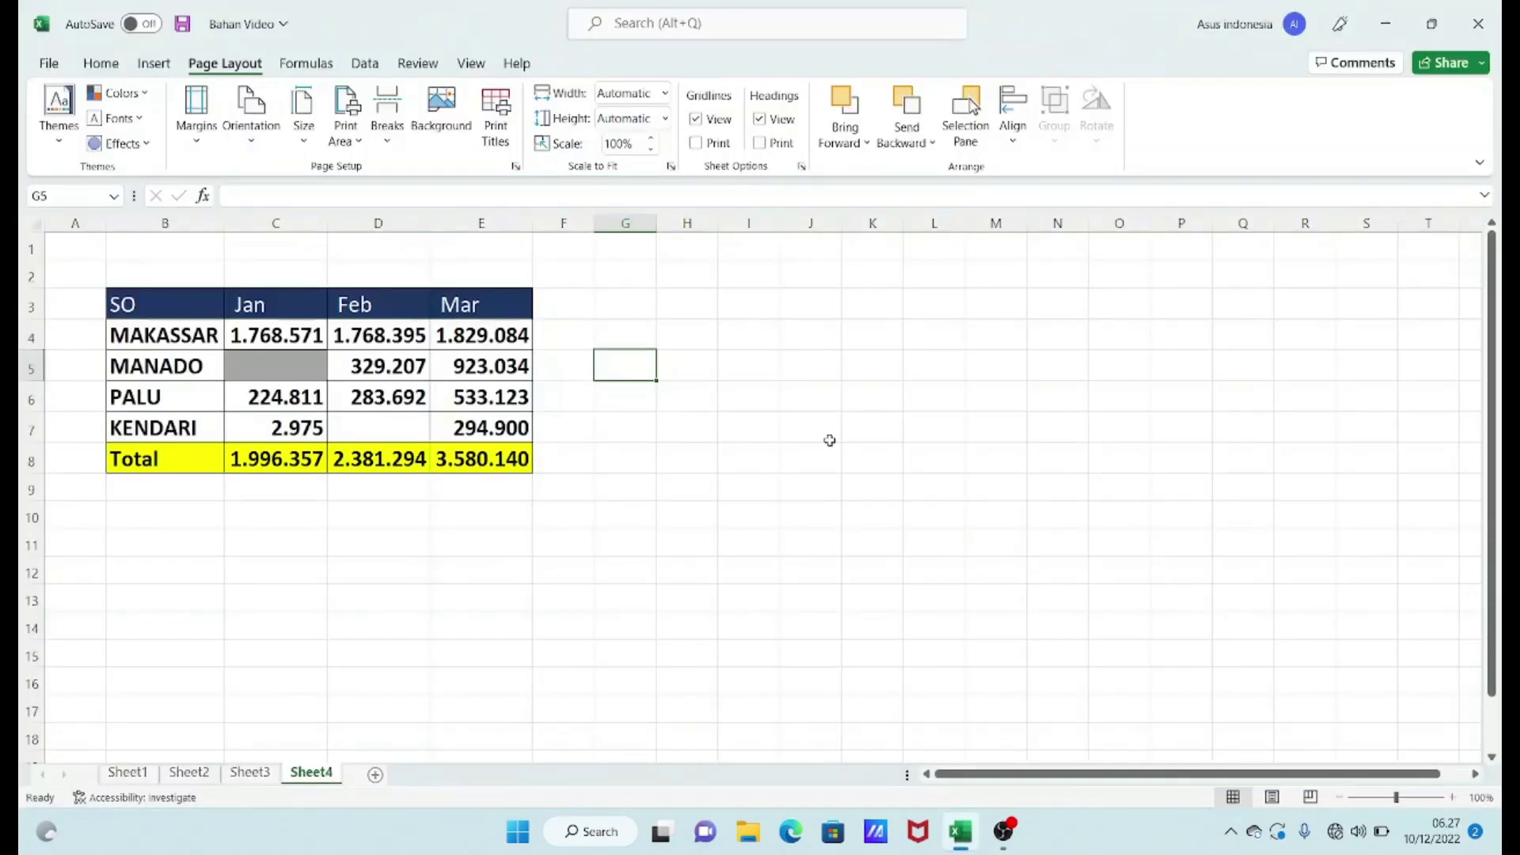
click(677, 561)
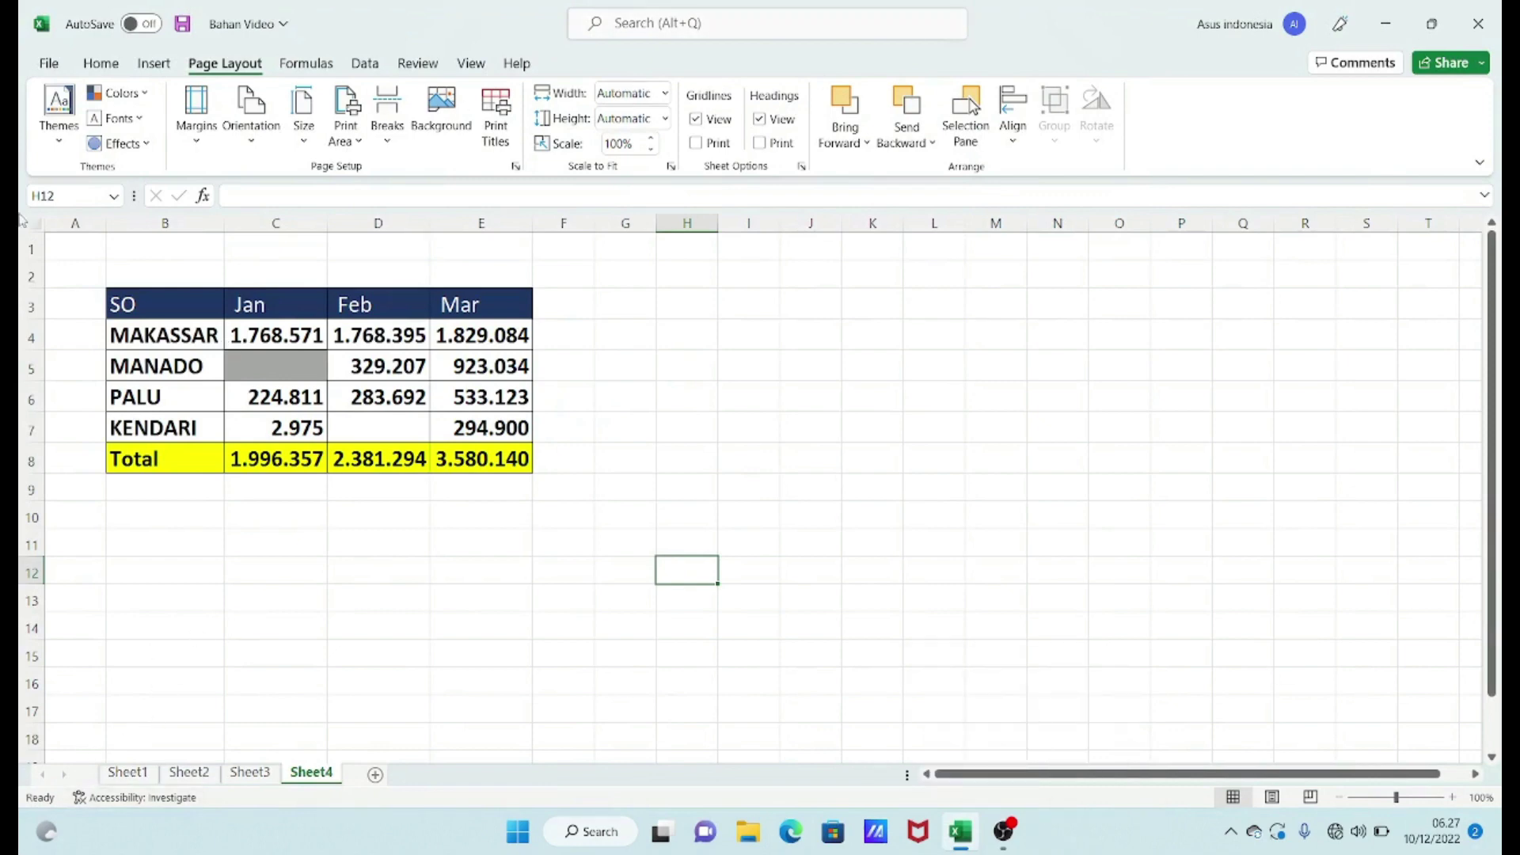
drag(142, 310, 483, 428)
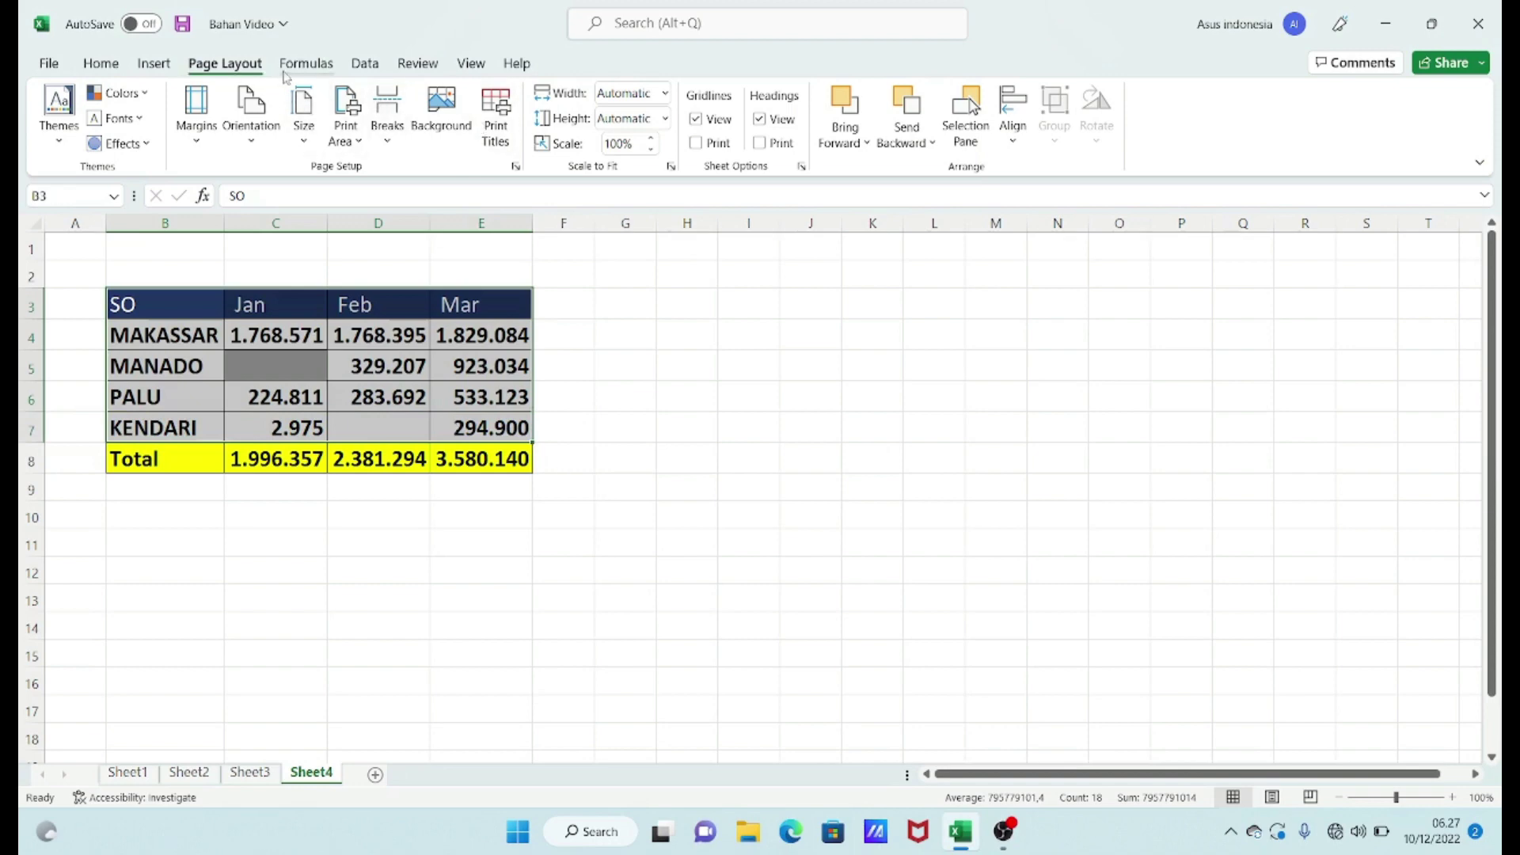
click(149, 68)
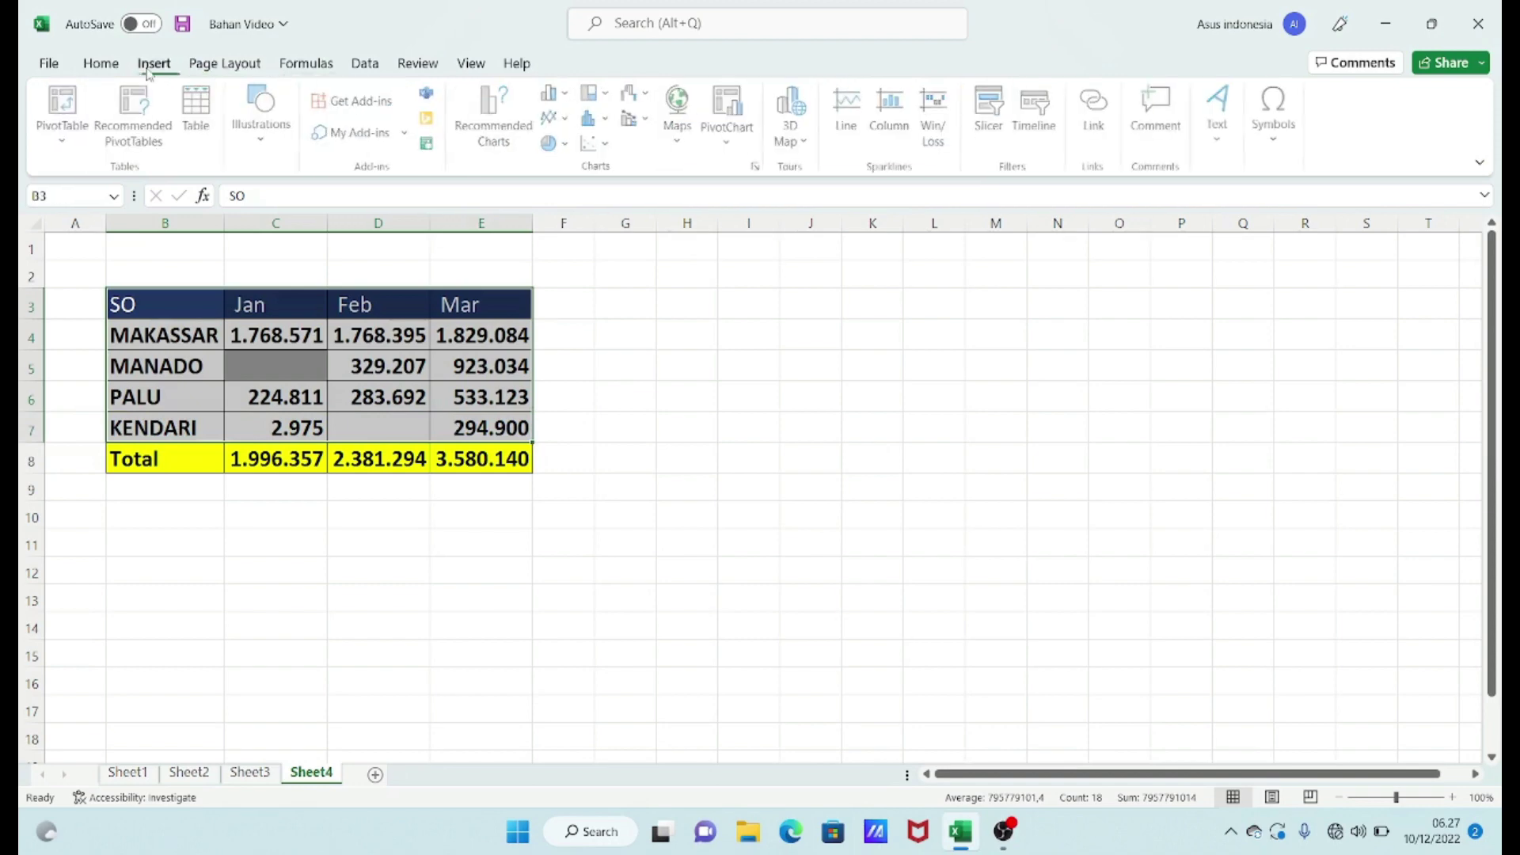
click(553, 93)
click(567, 164)
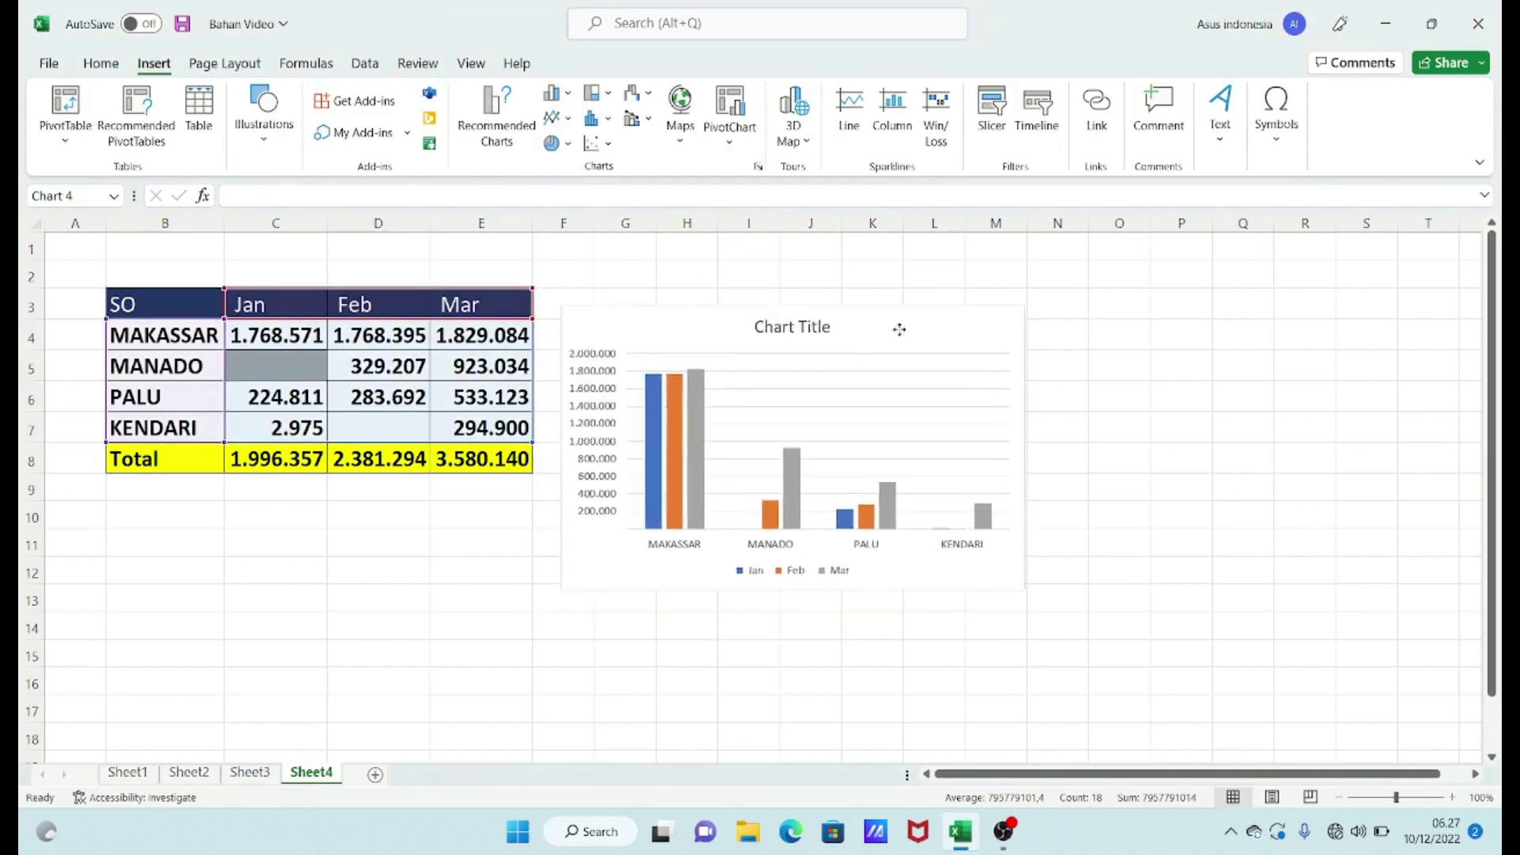
Make the chart taller and wider and position it just right of the sales table
drag(870, 388, 905, 309)
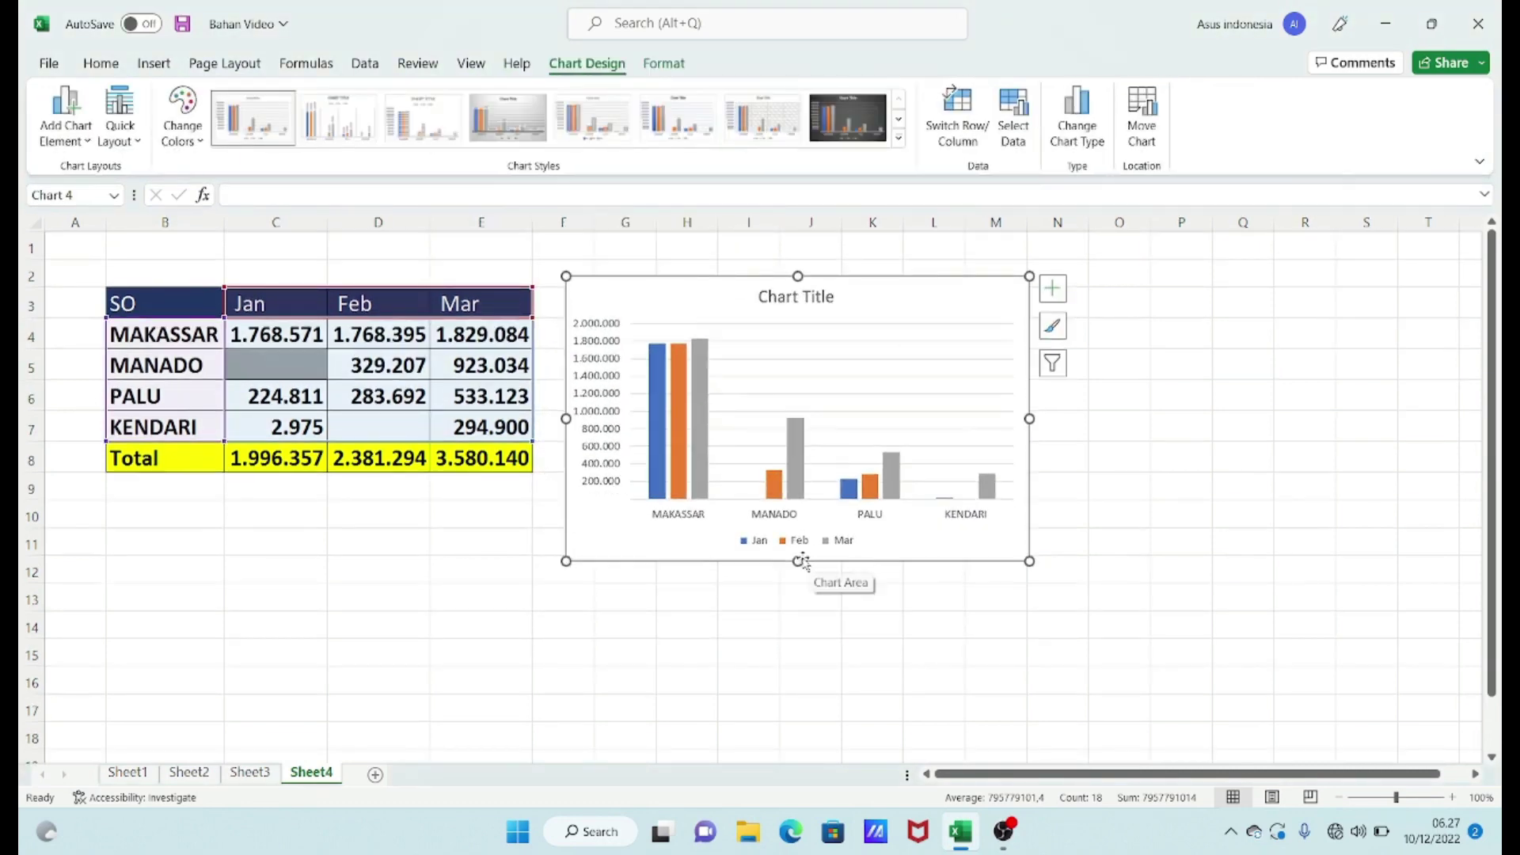
drag(794, 562, 795, 634)
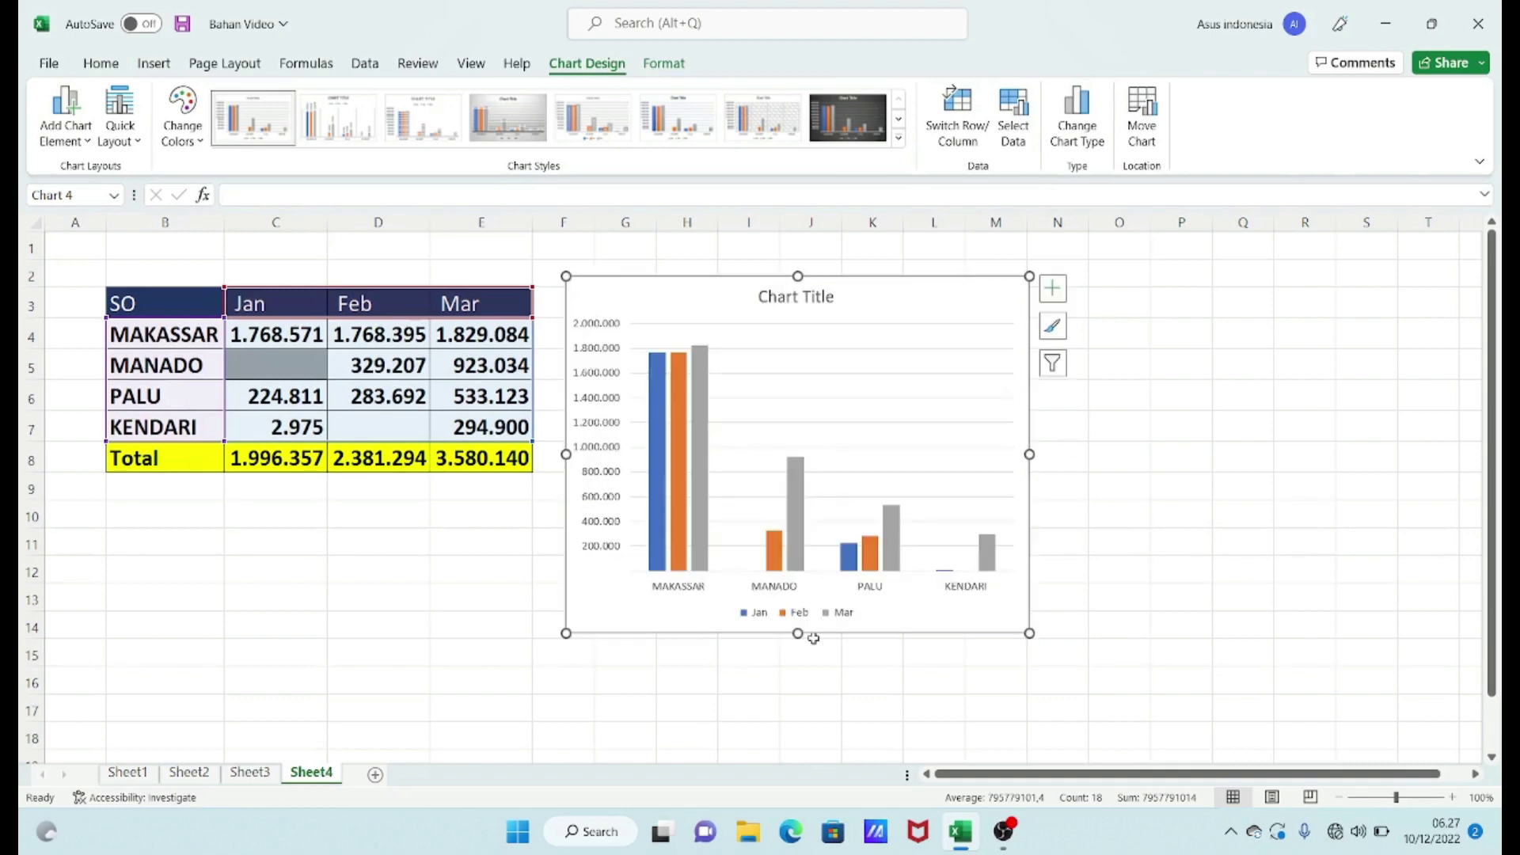
drag(798, 633, 802, 686)
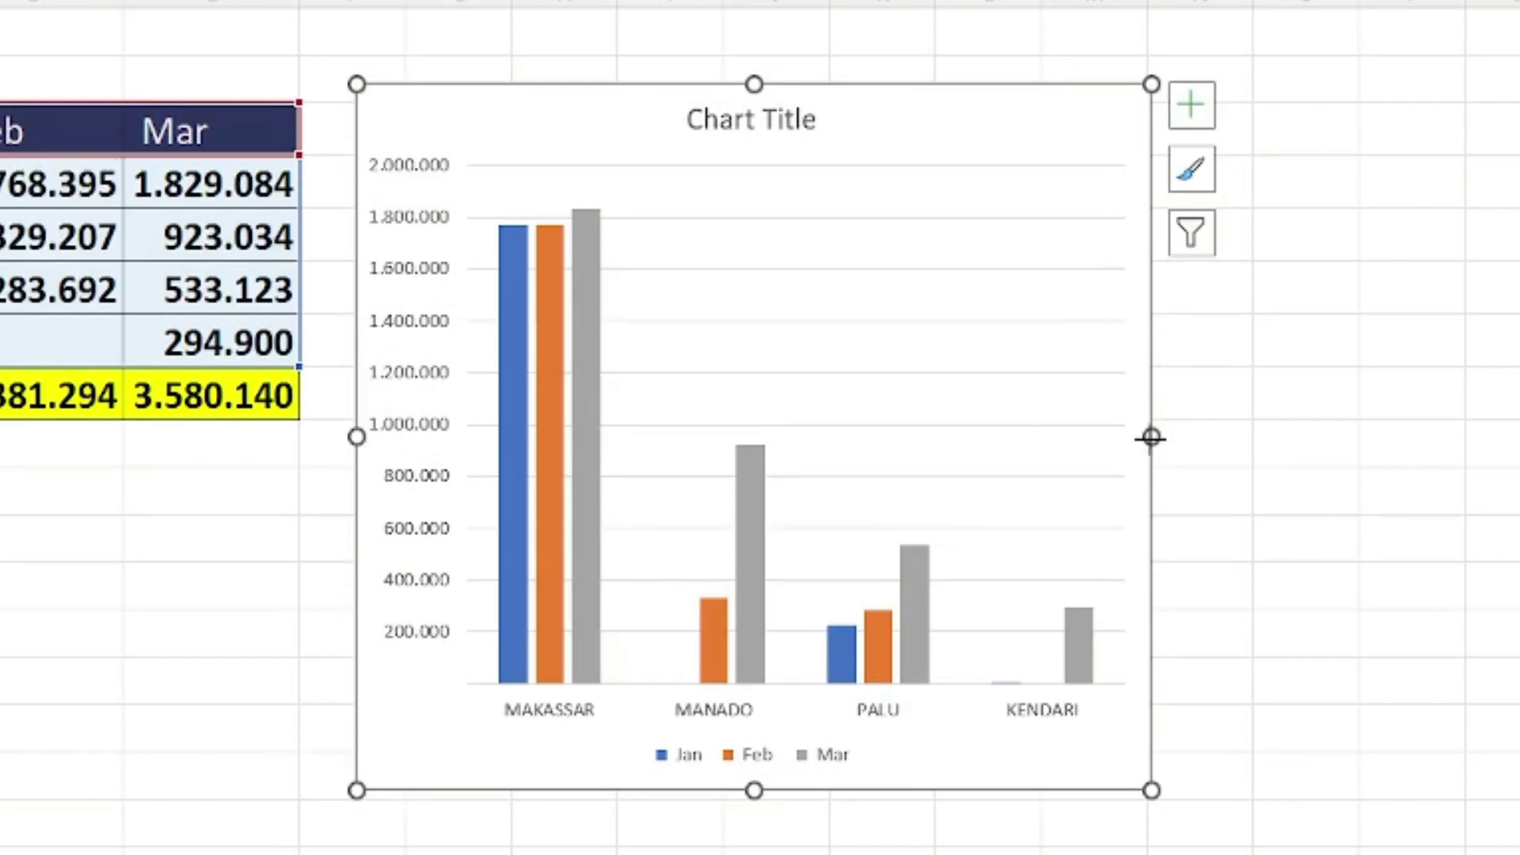
mouse_move(1152, 435)
mouse_down()
mouse_move(1262, 452)
mouse_move(1264, 437)
mouse_up()
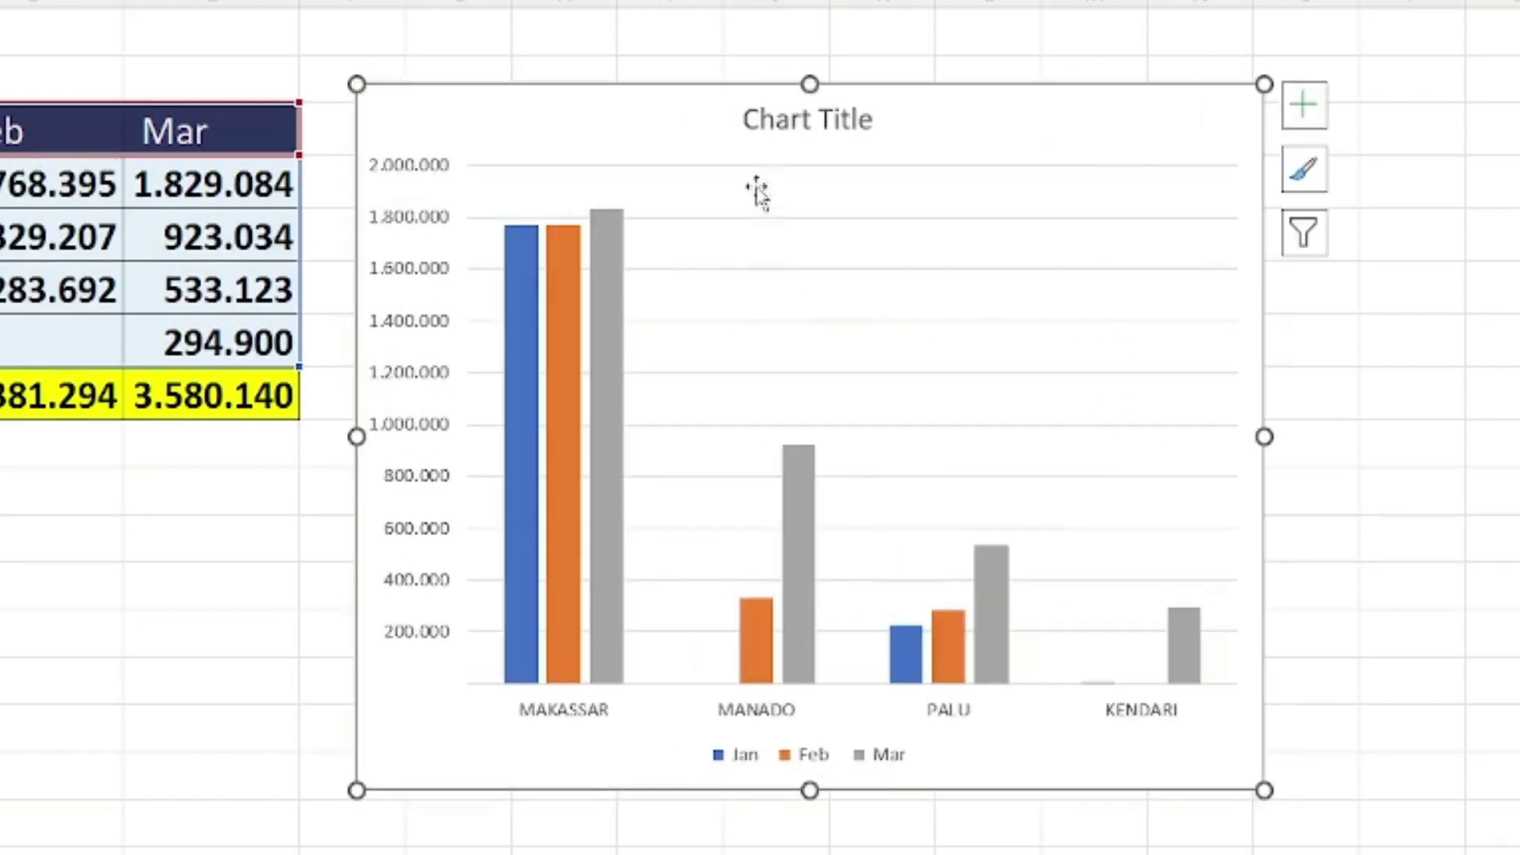
click(780, 120)
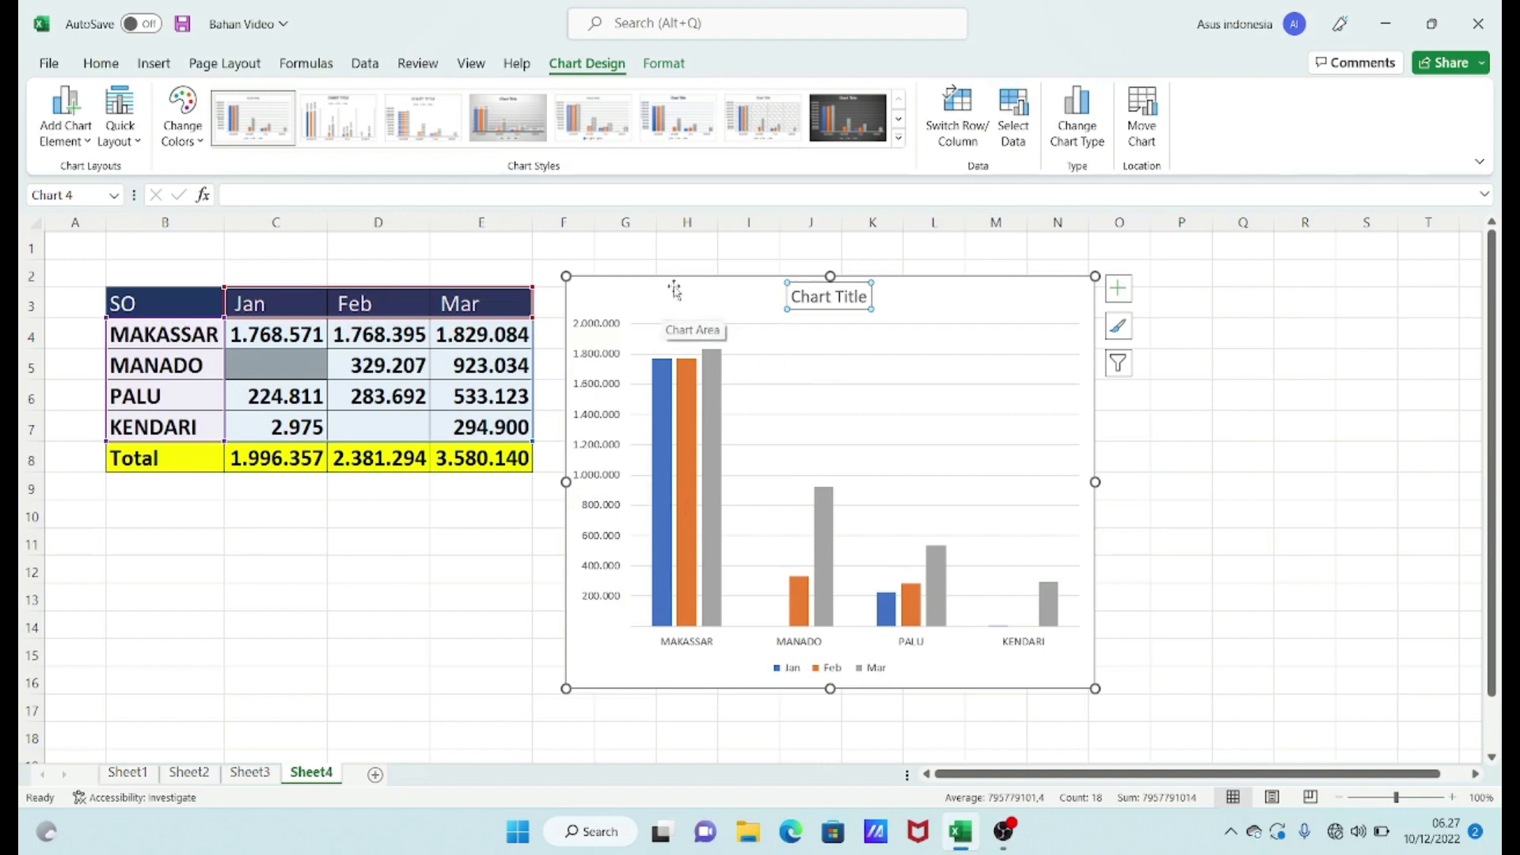
drag(674, 290, 657, 270)
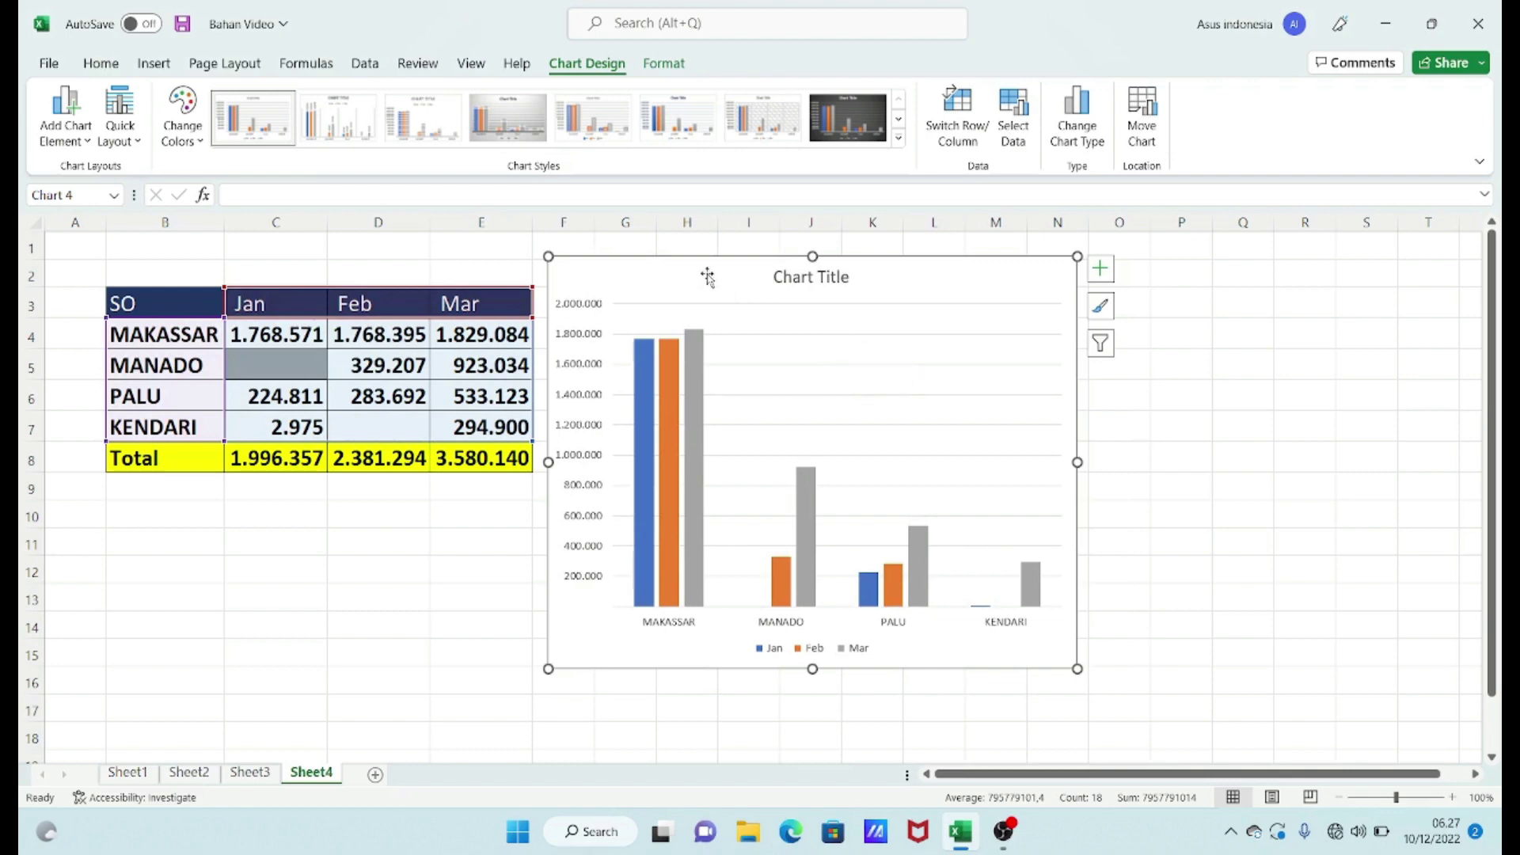
drag(708, 273, 663, 268)
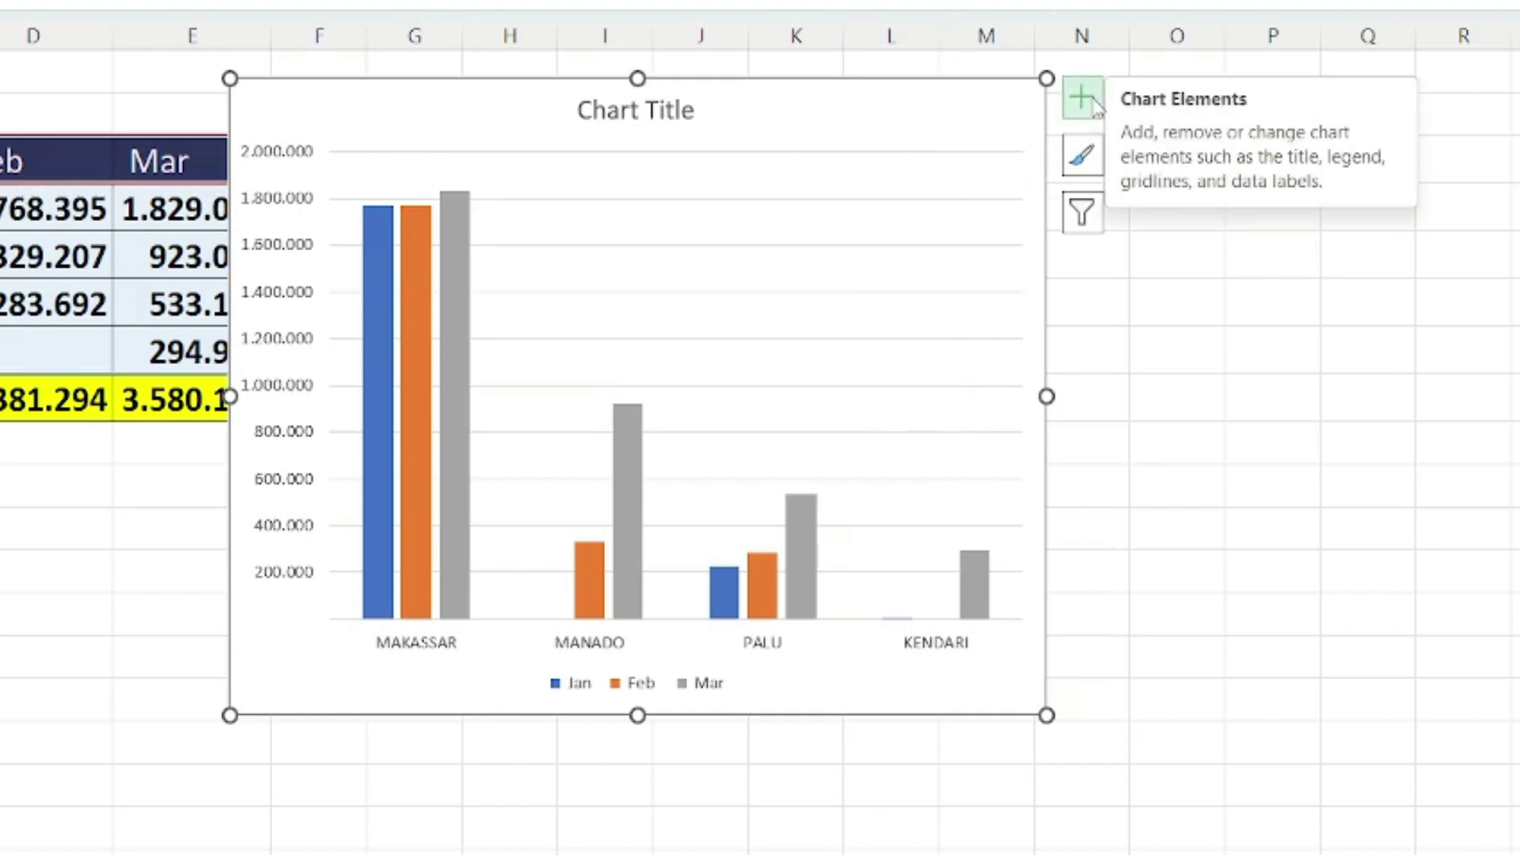
Turn on Axis Titles so both axes show 'Axis Title' placeholders
click(1093, 101)
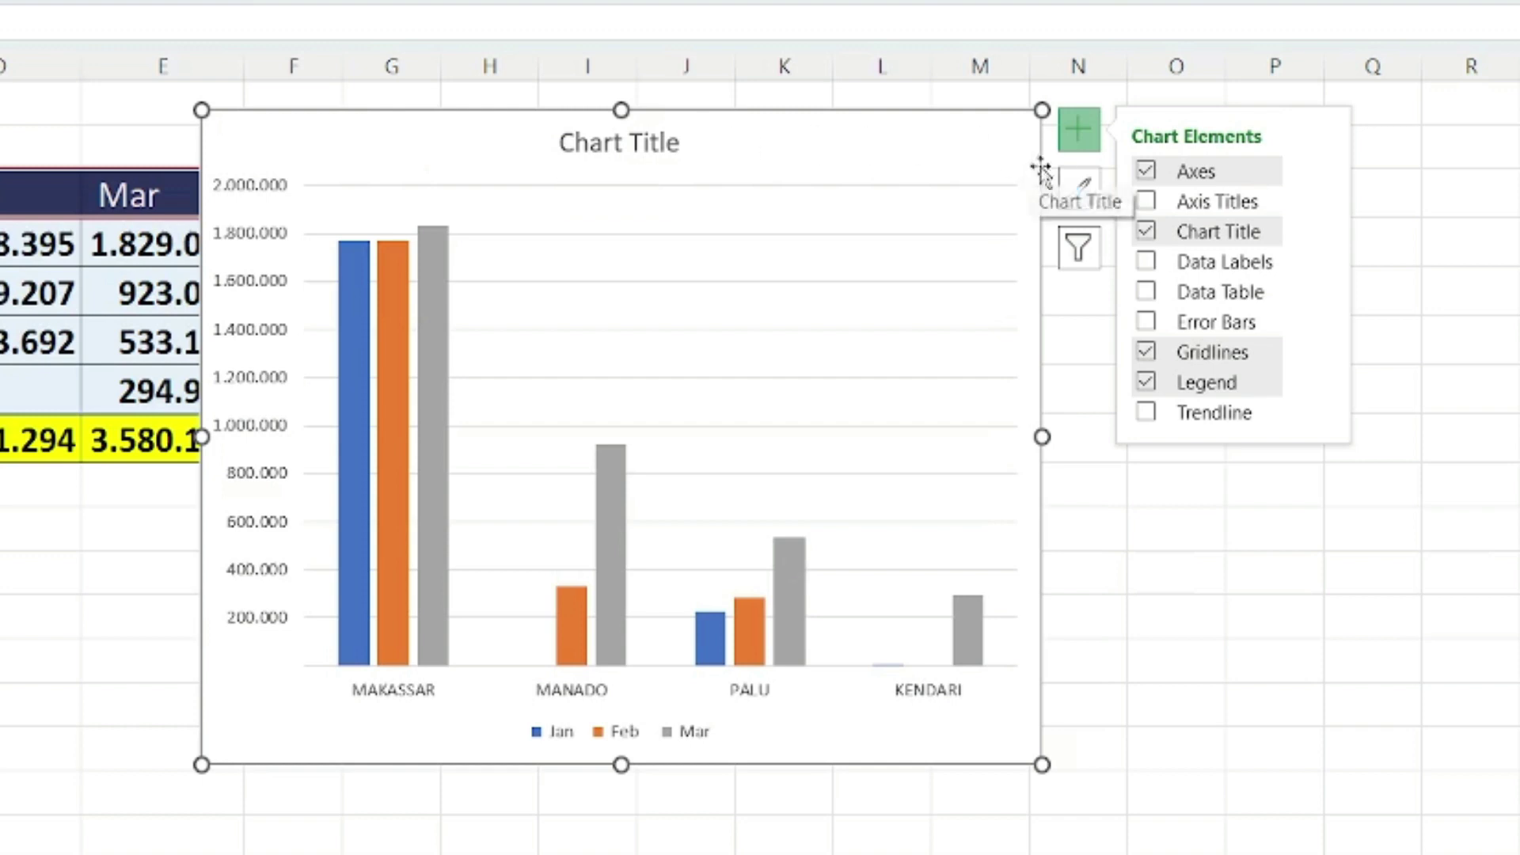
click(1148, 205)
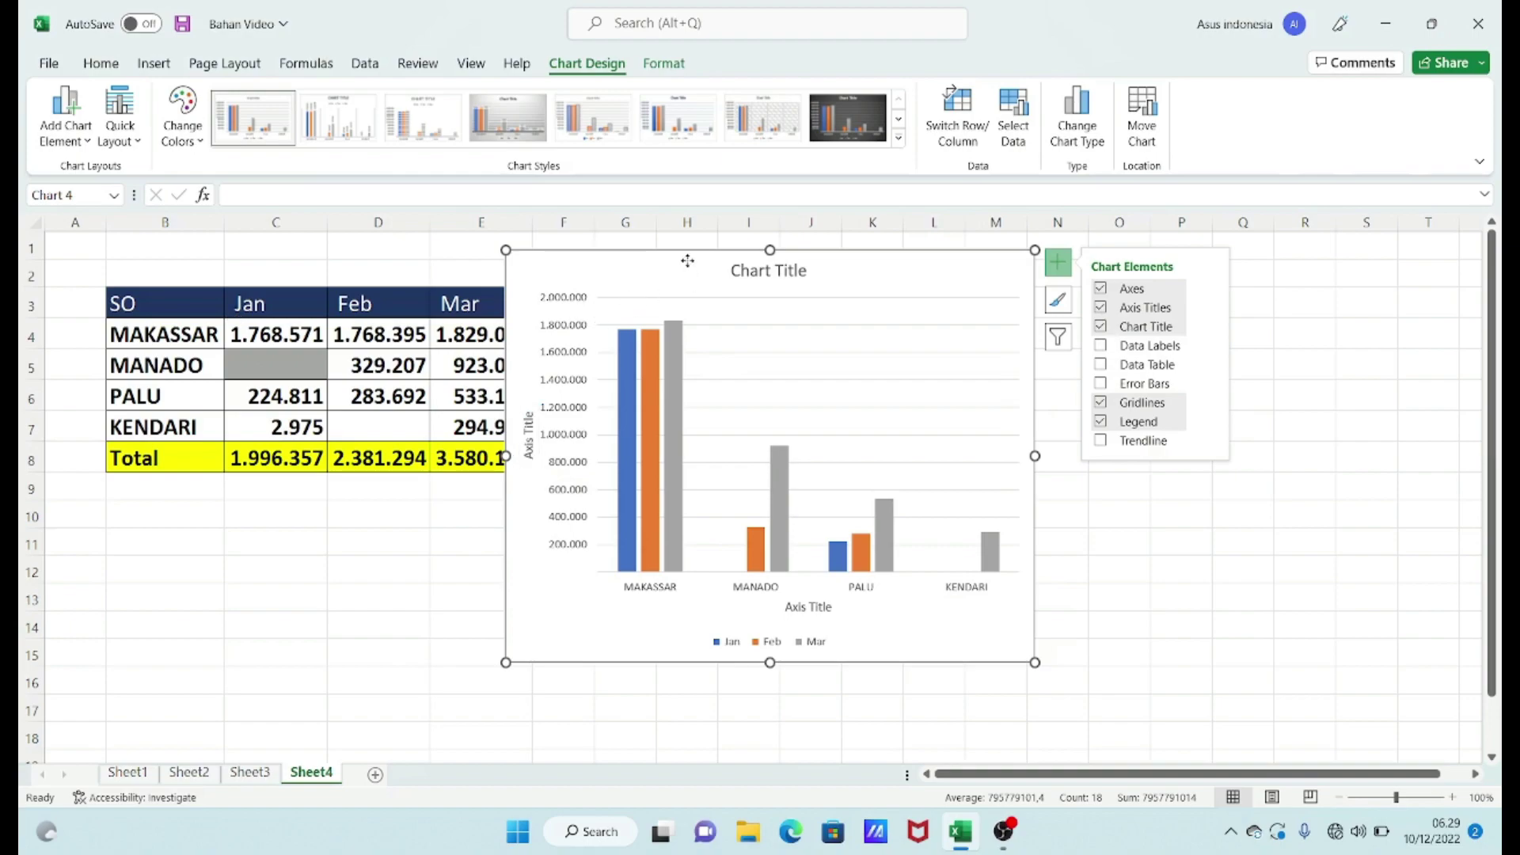
Reposition the chart and add a Jan–Mar data table beneath the columns, with no data labels
drag(688, 260, 808, 272)
drag(686, 146, 614, 142)
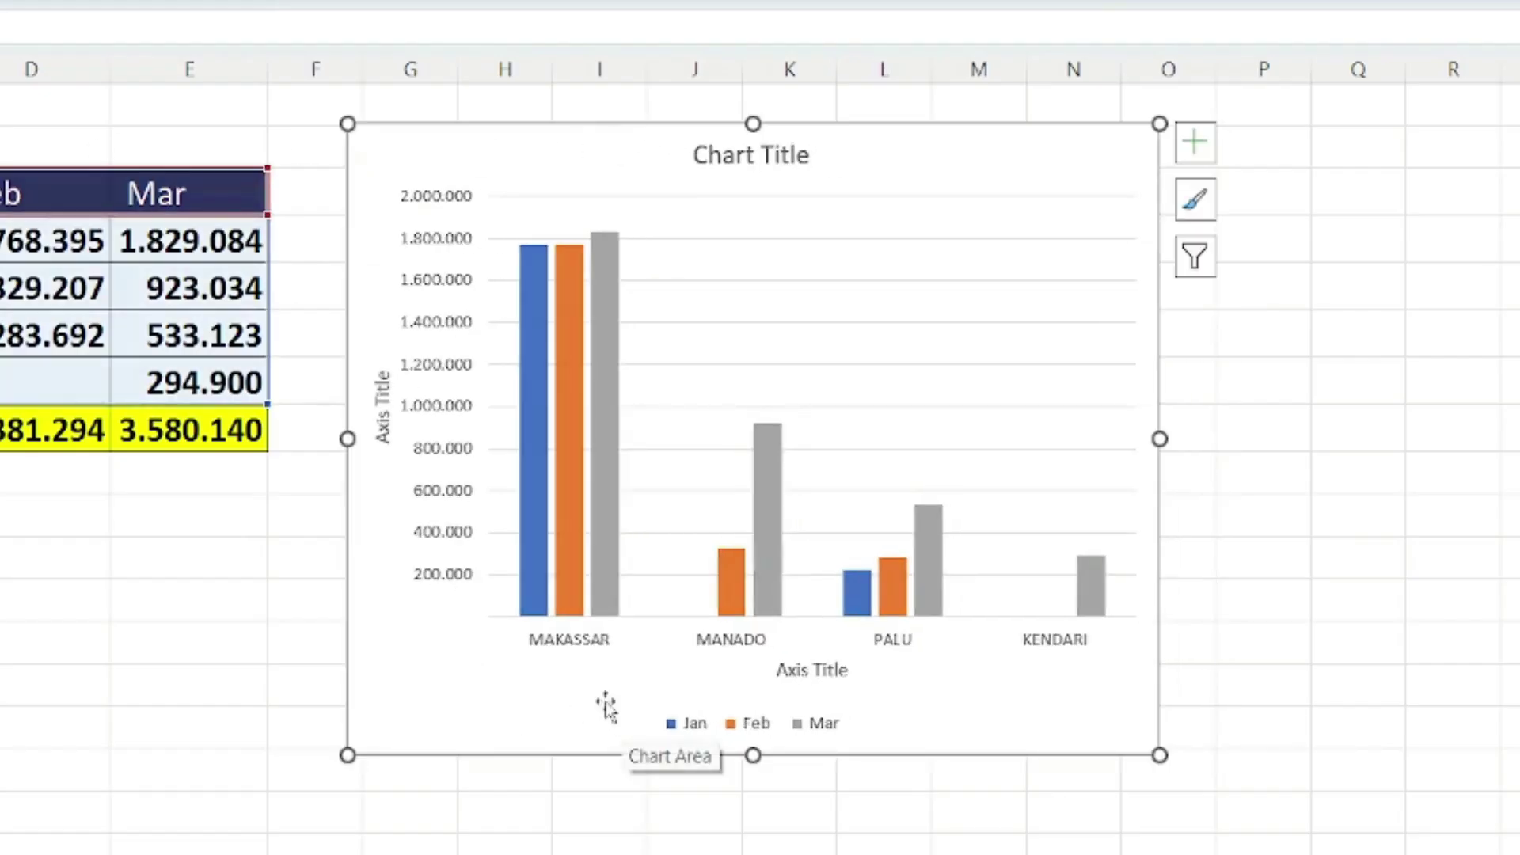
click(1207, 156)
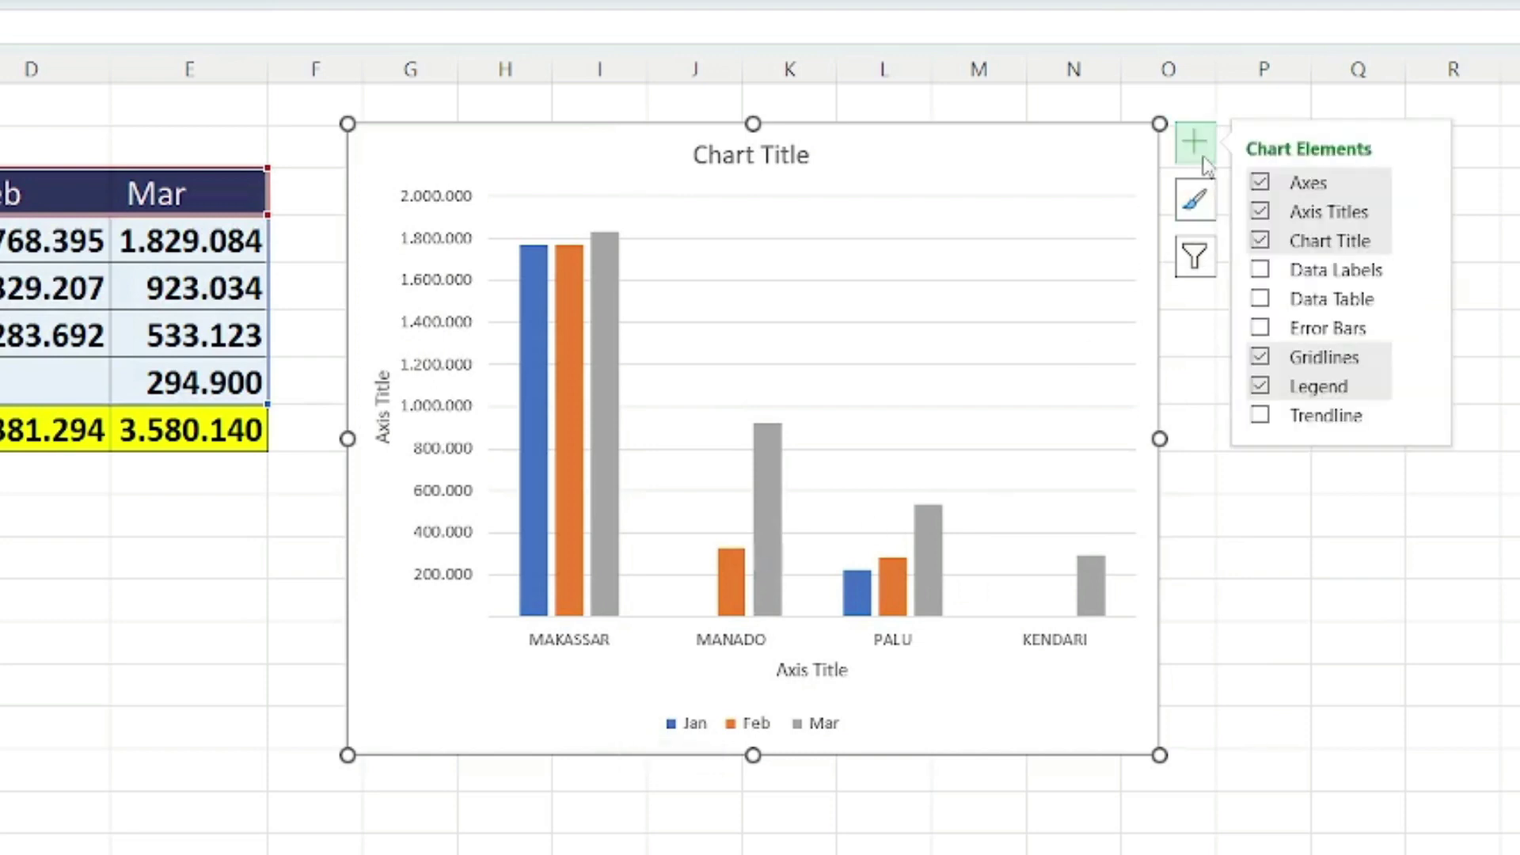
click(1262, 301)
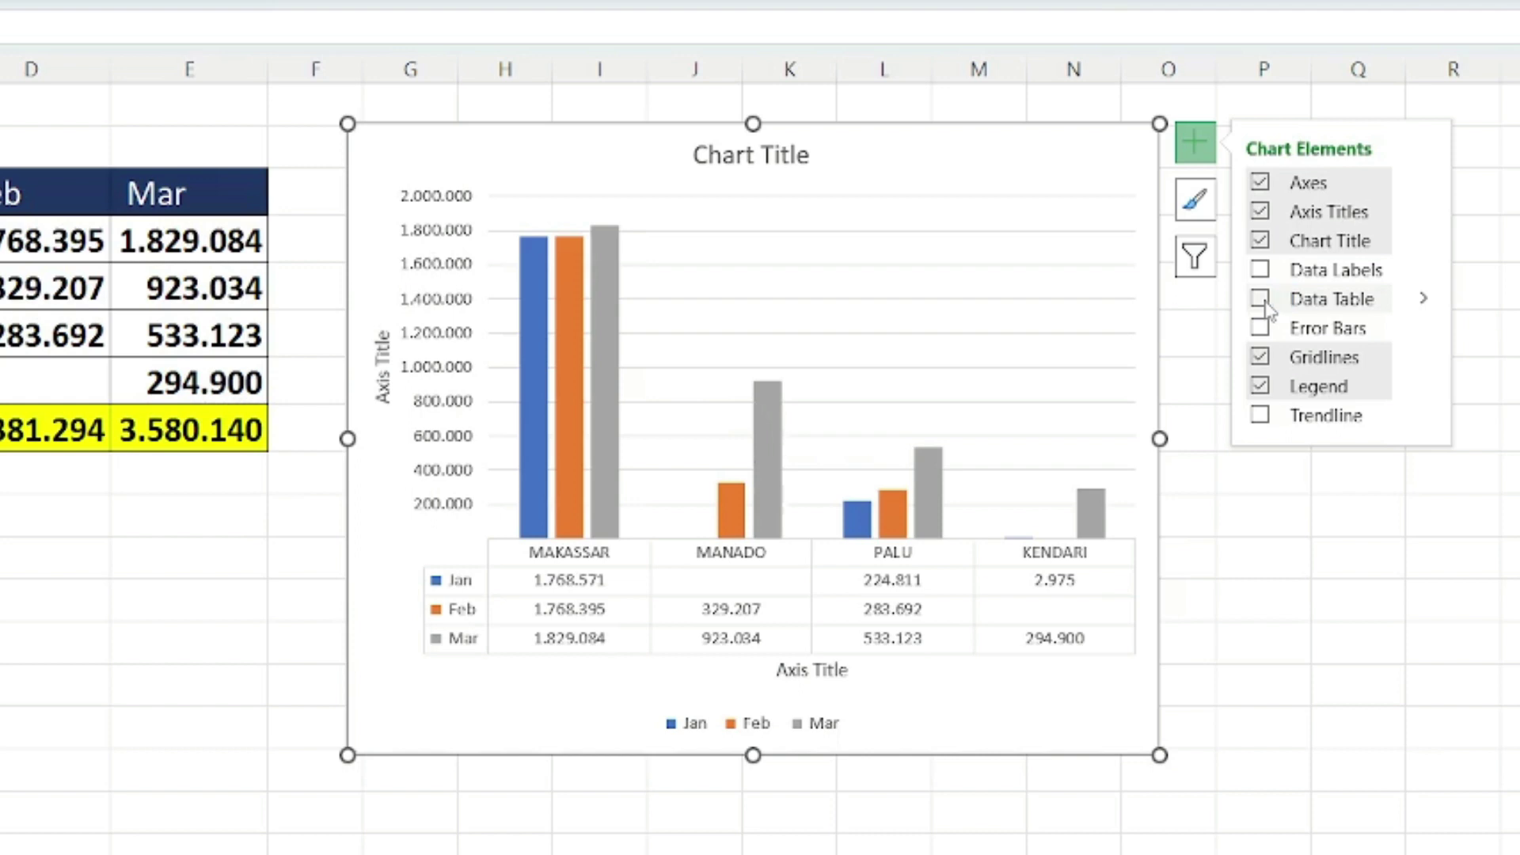
click(1261, 299)
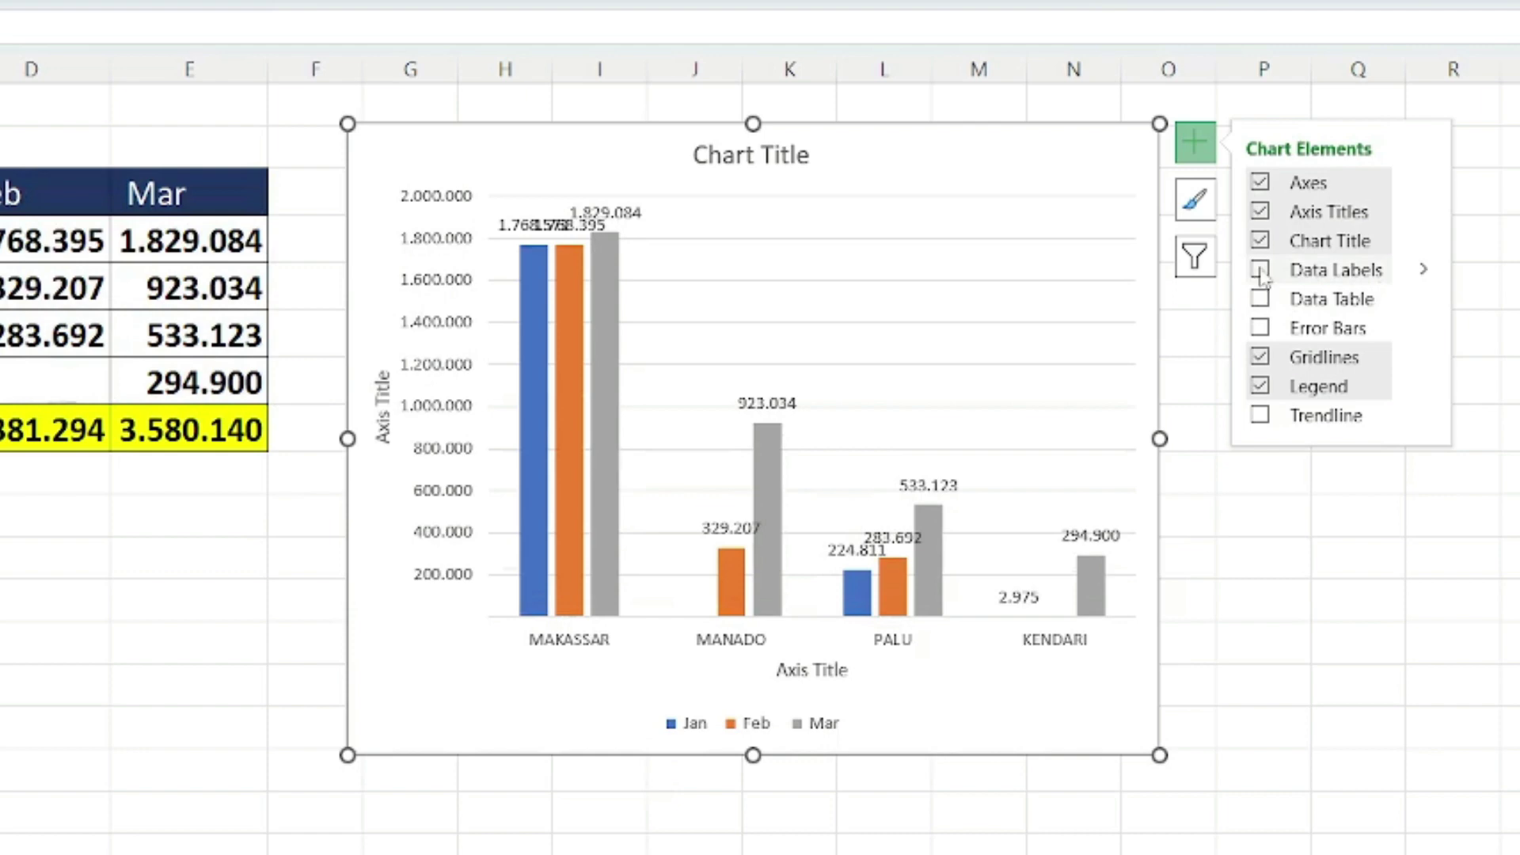
click(1260, 271)
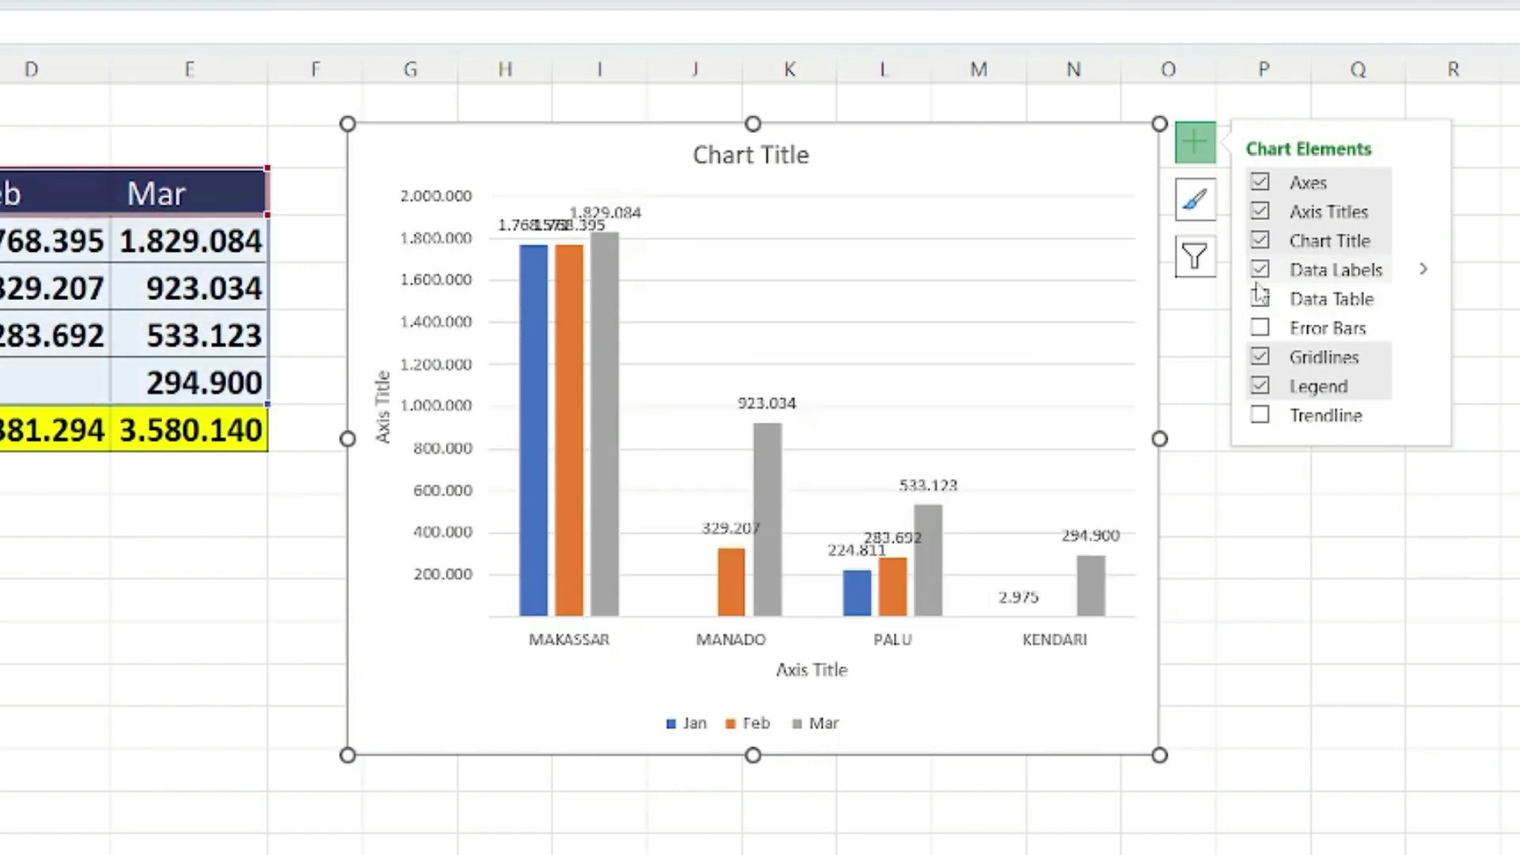
click(1259, 269)
click(1260, 300)
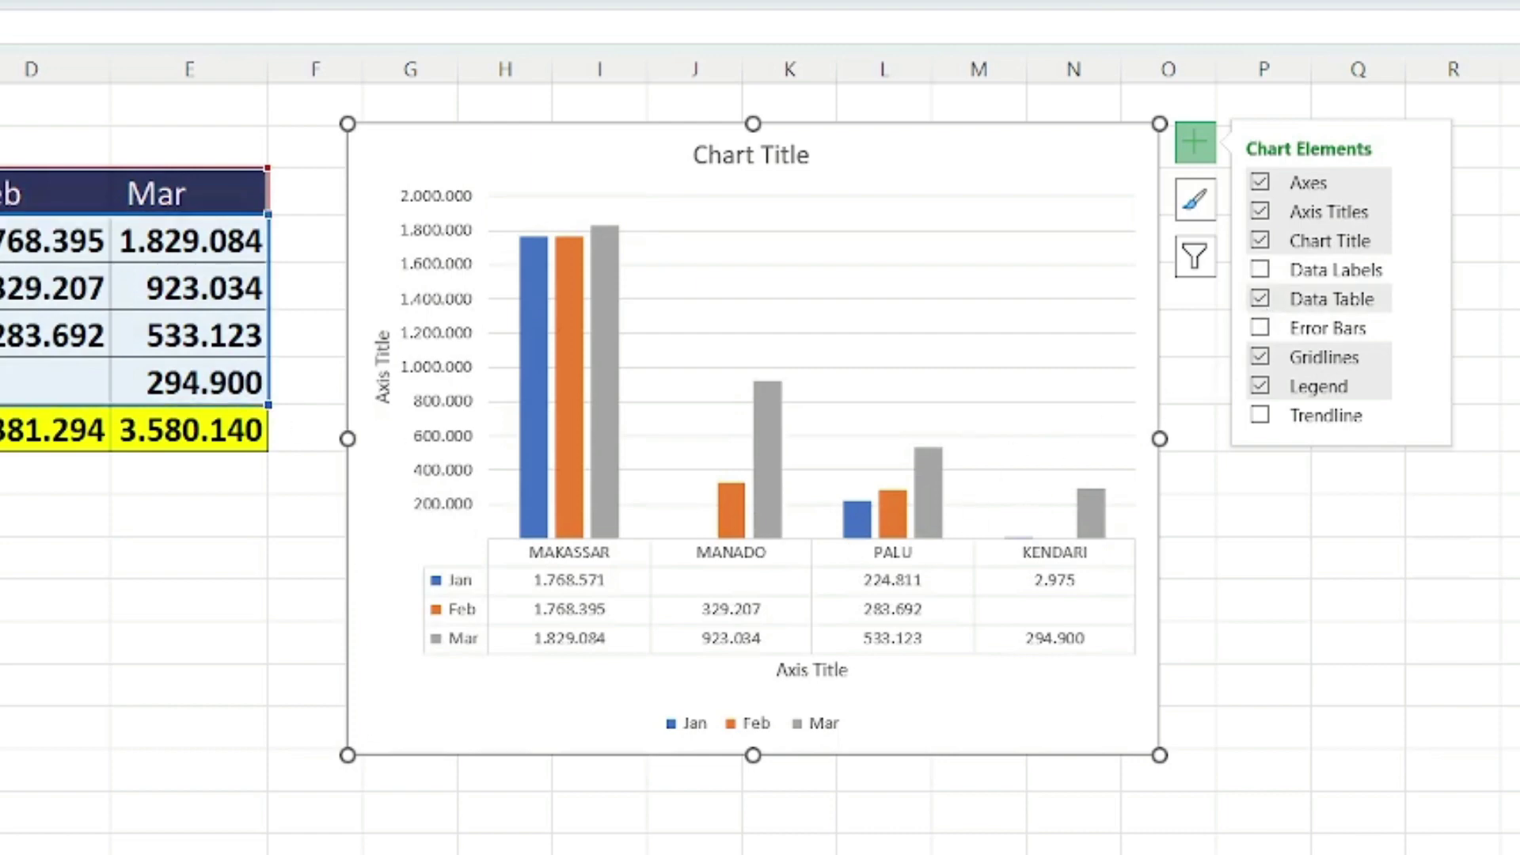
click(650, 146)
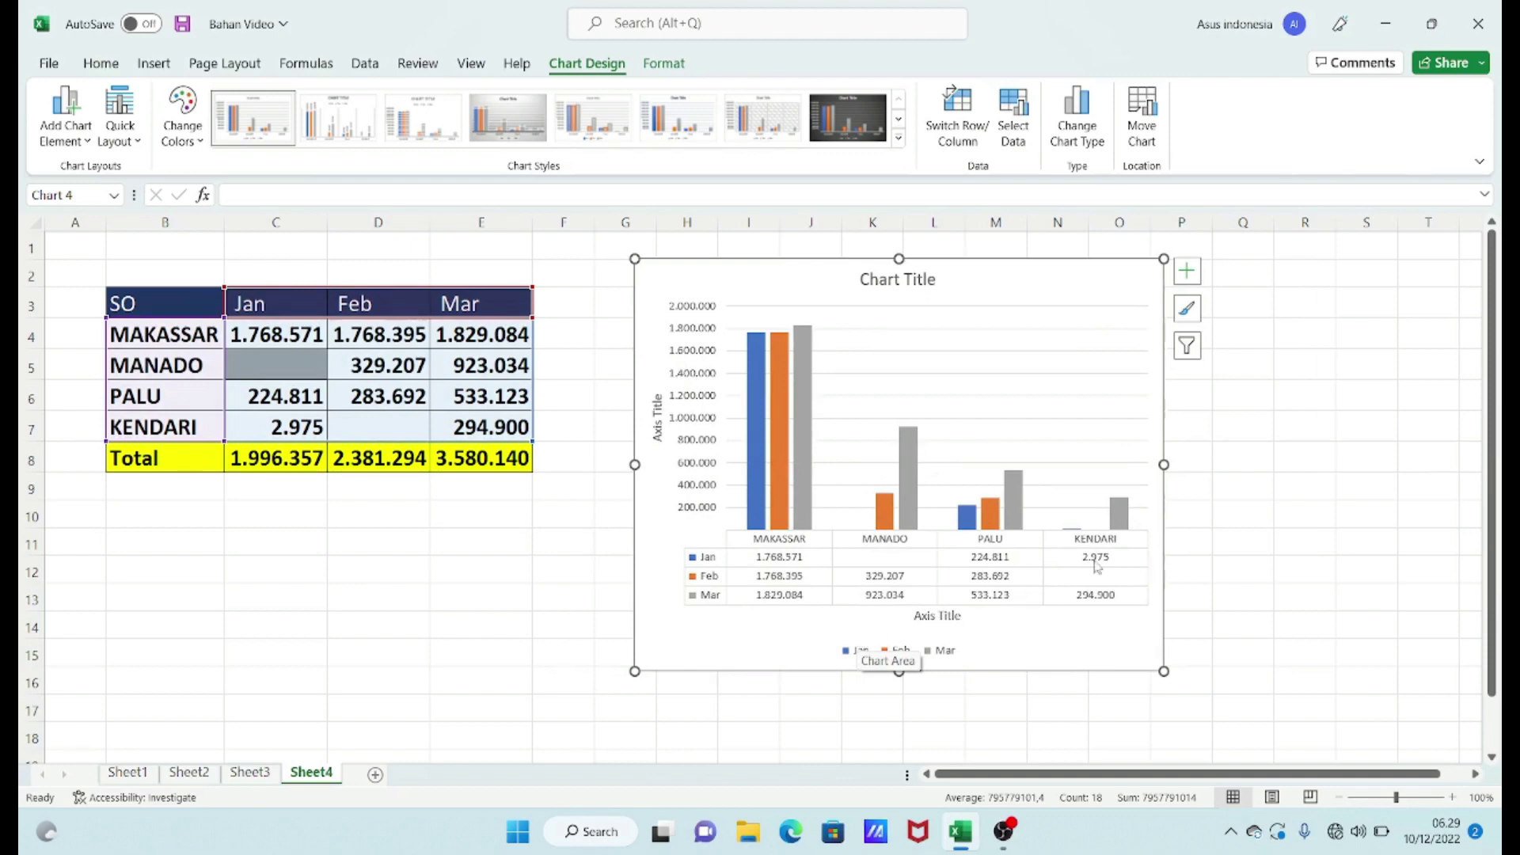
Enlarge the chart, shift it left, and add value data labels to every column
drag(1164, 465, 1264, 465)
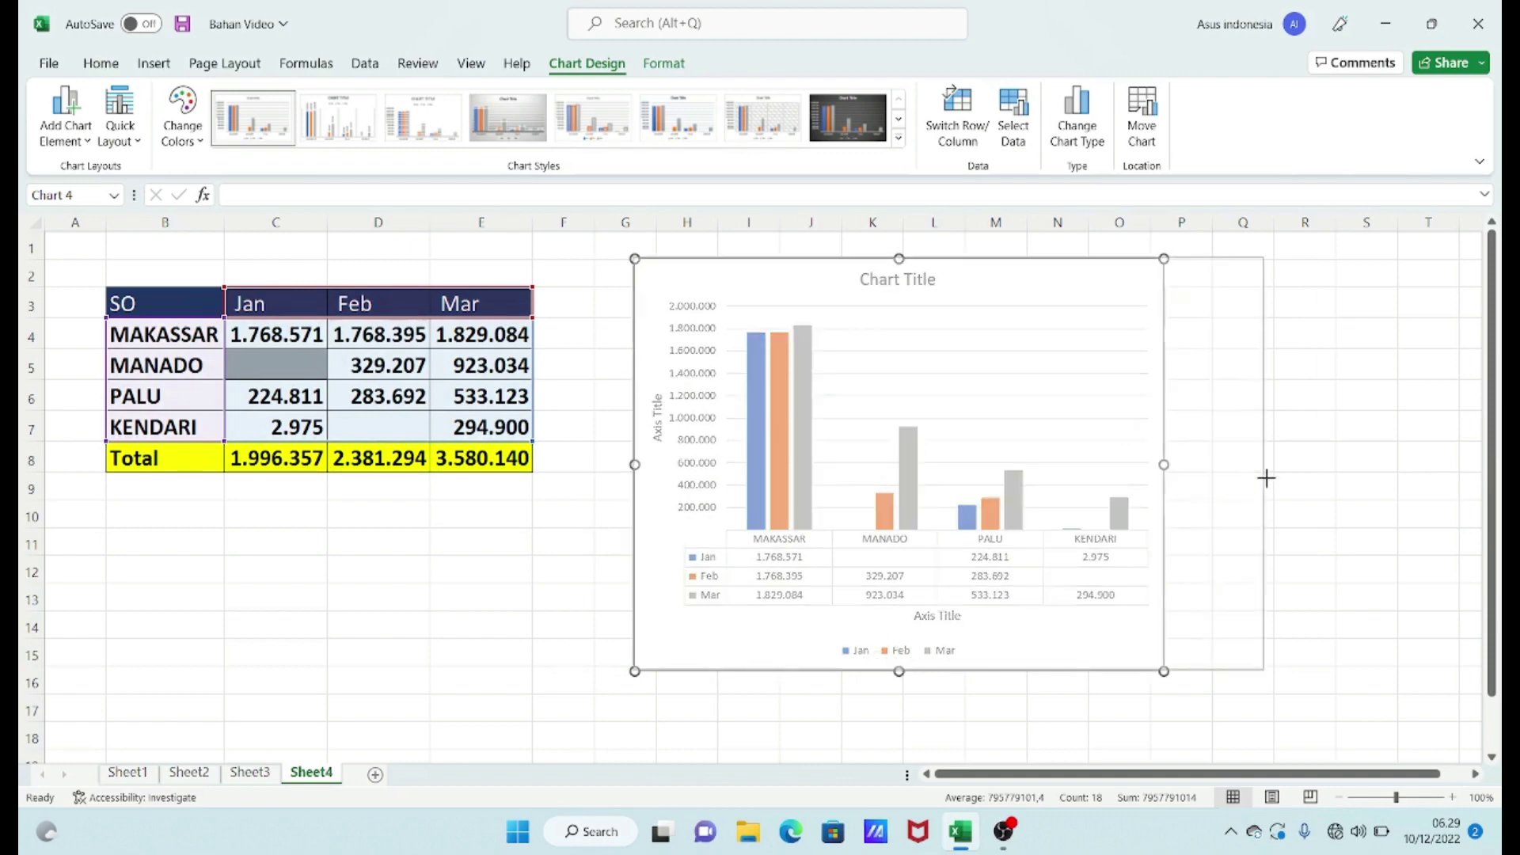
drag(816, 277, 738, 267)
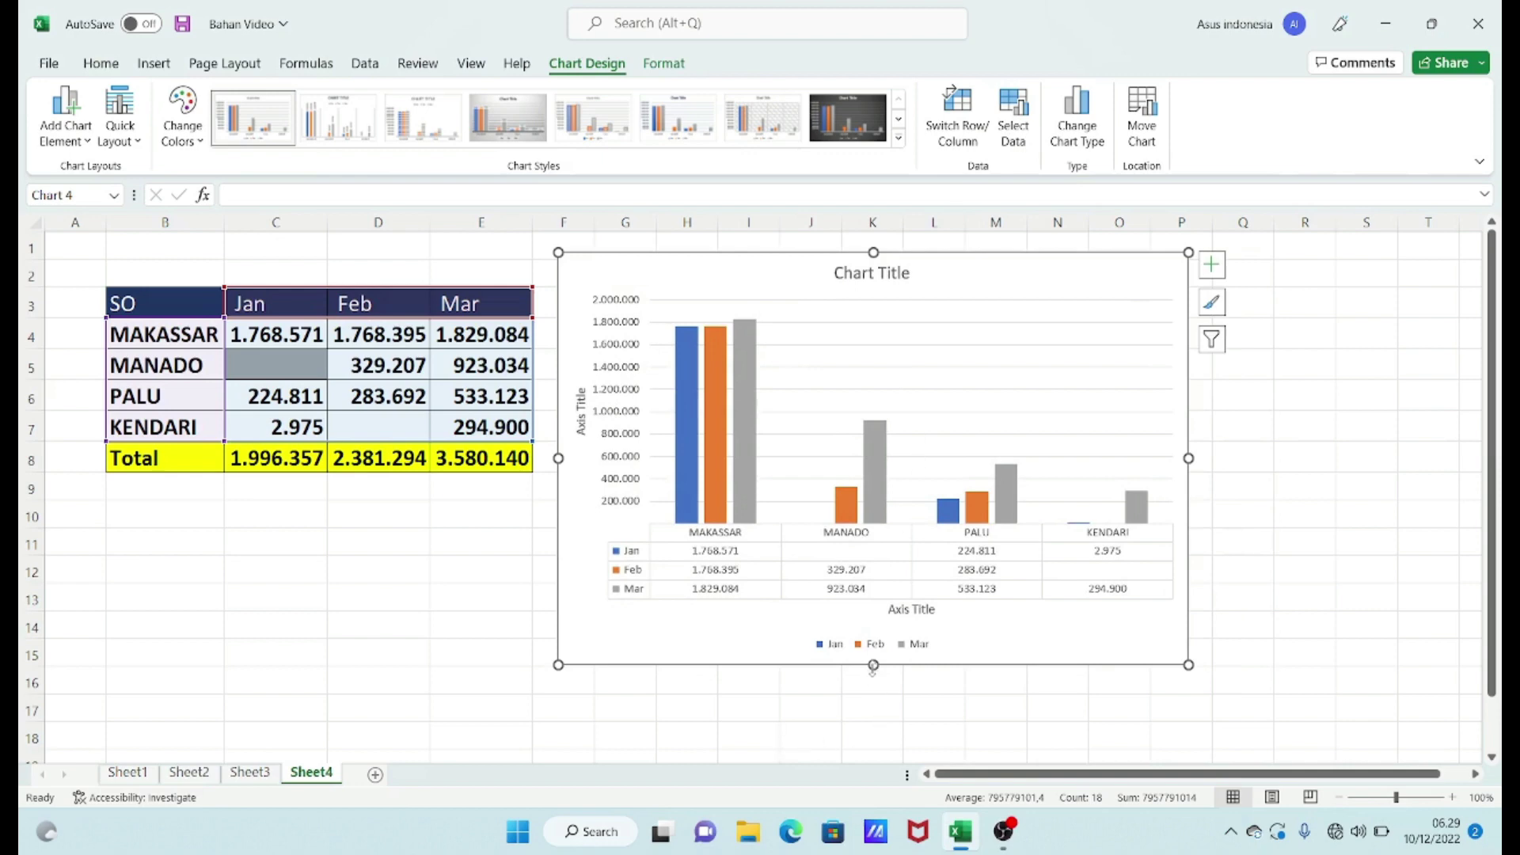
drag(872, 667, 872, 726)
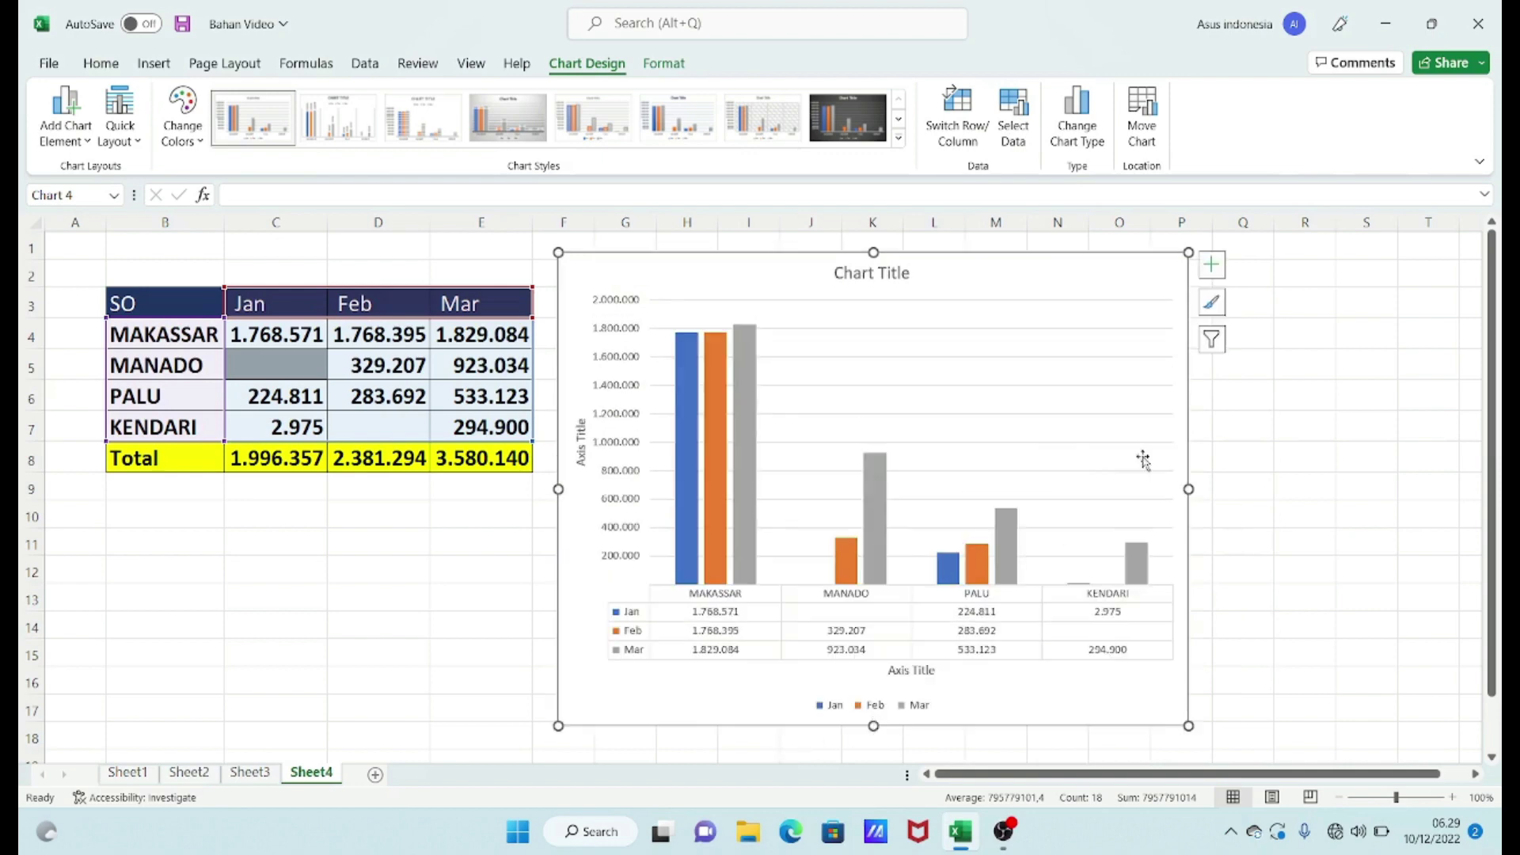
click(1211, 270)
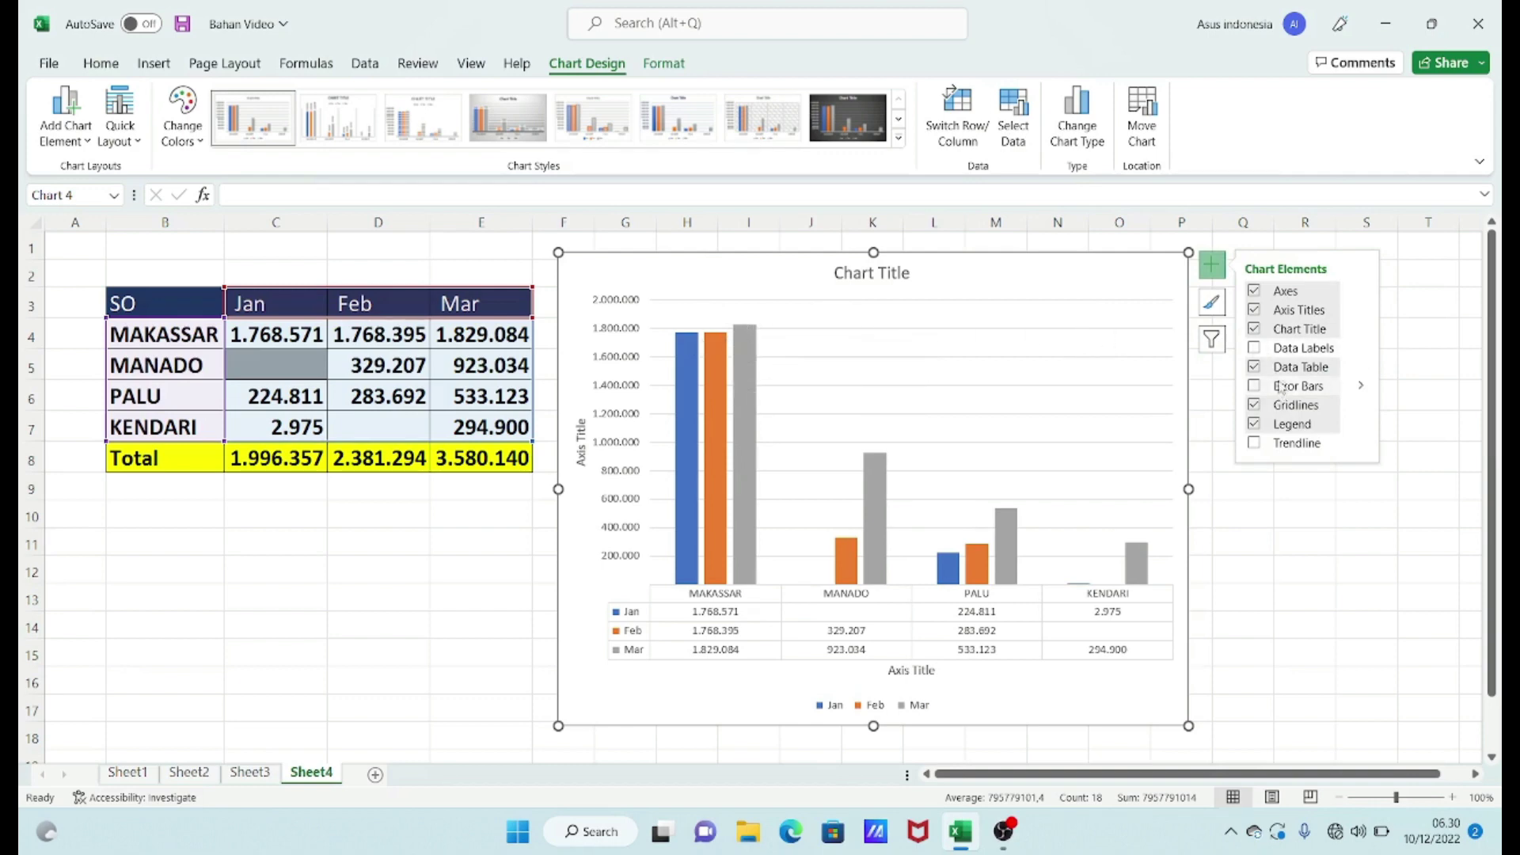
click(1256, 349)
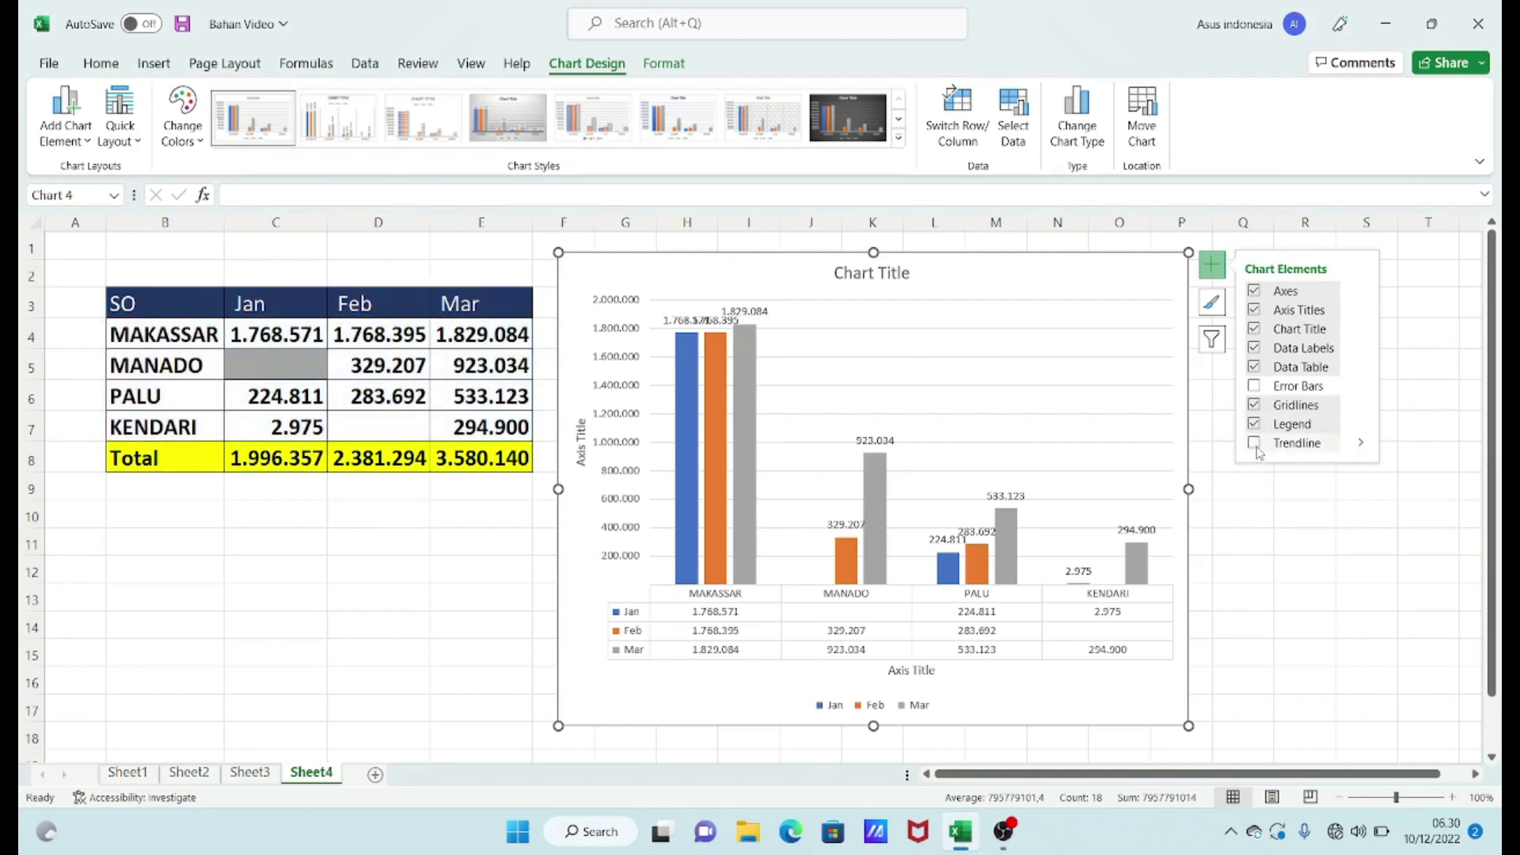
Add a linear trendline for the Jan series and error bars on every column
click(1255, 443)
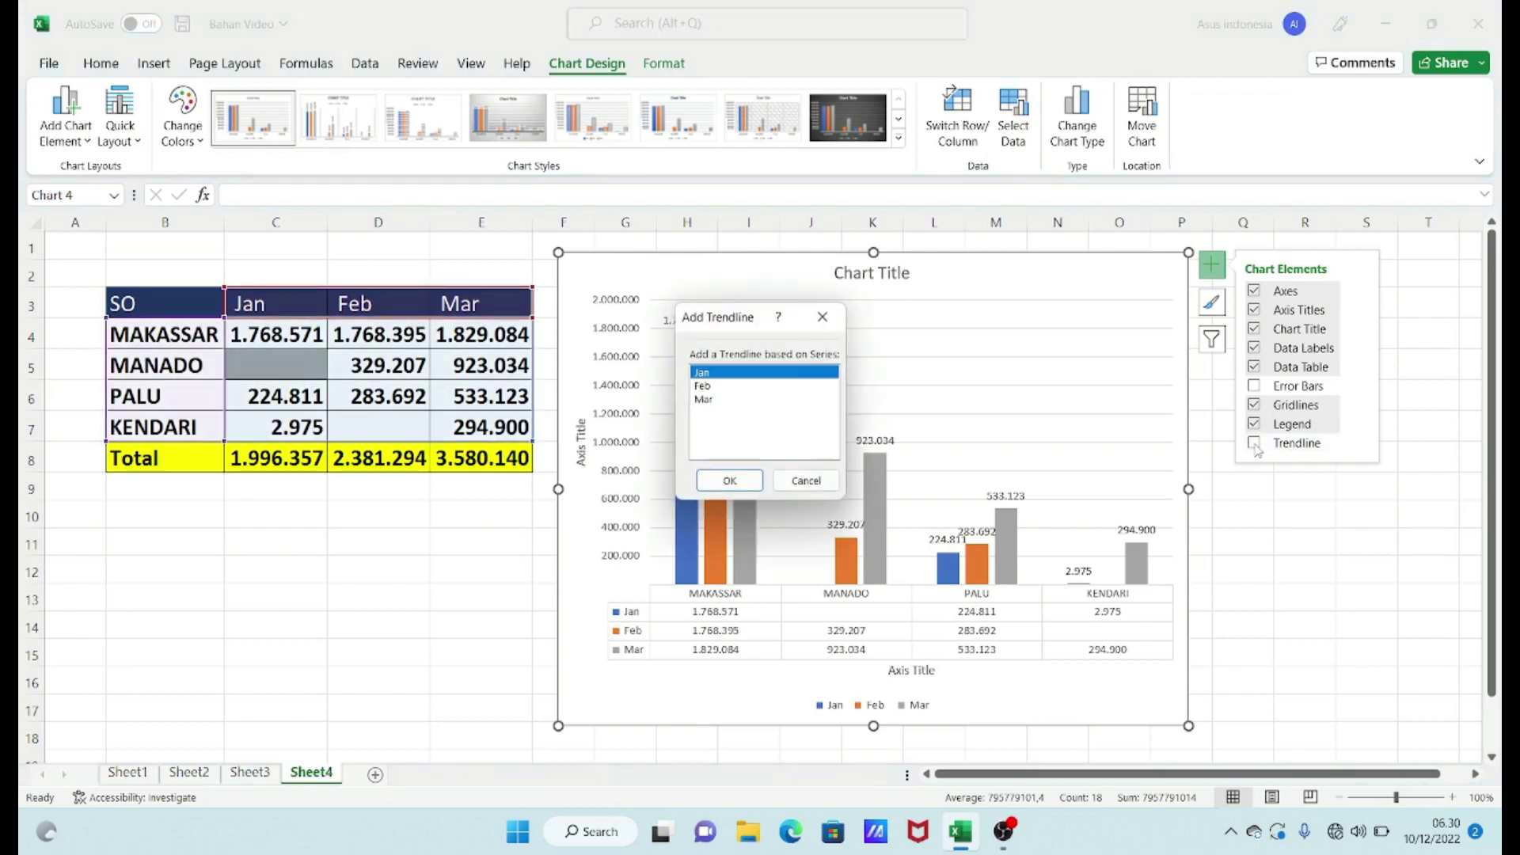
click(729, 481)
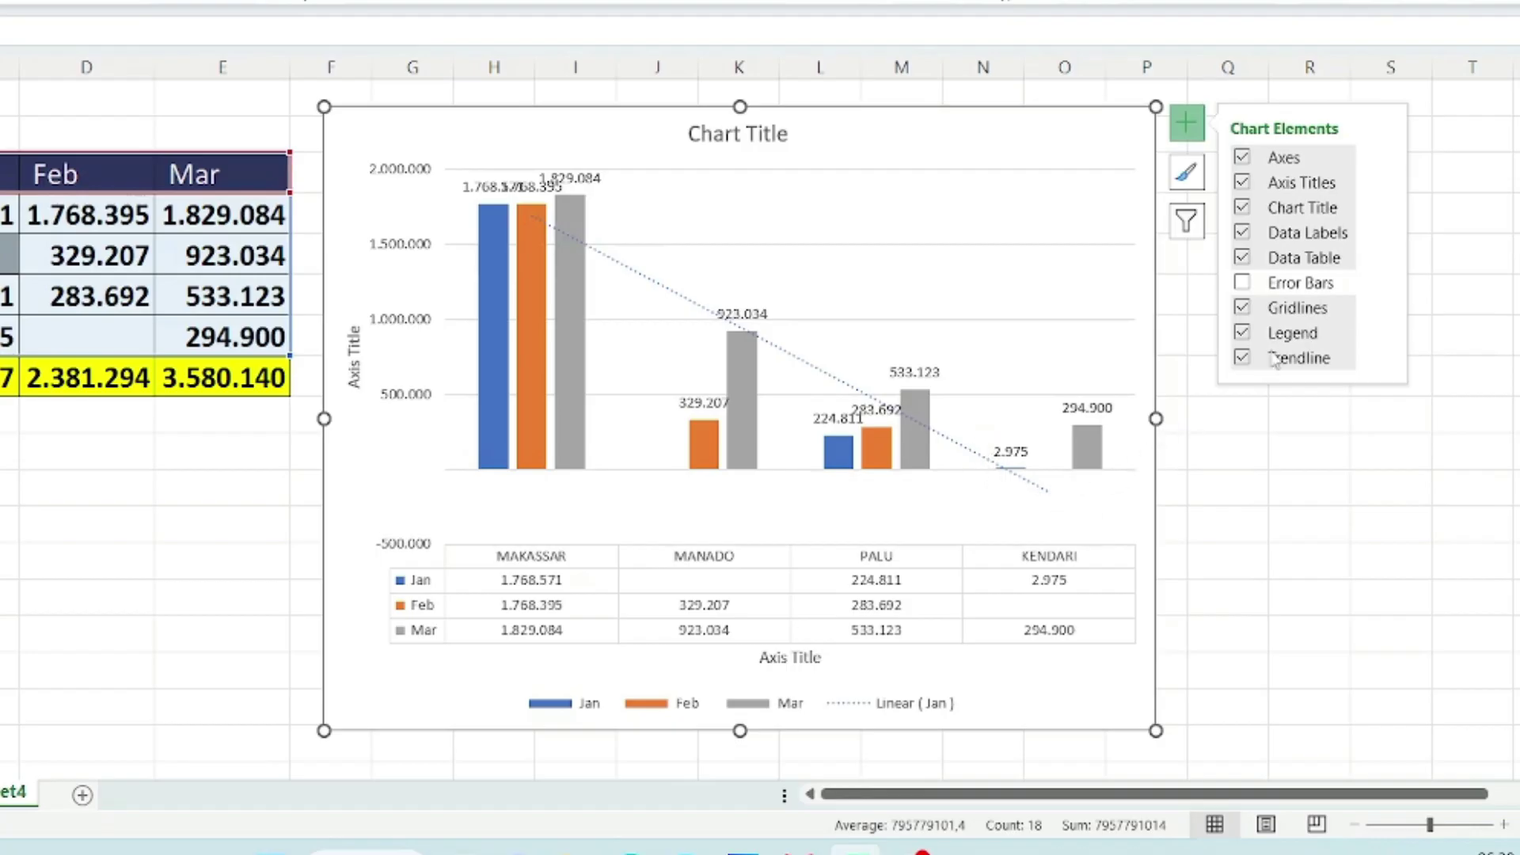
click(1246, 286)
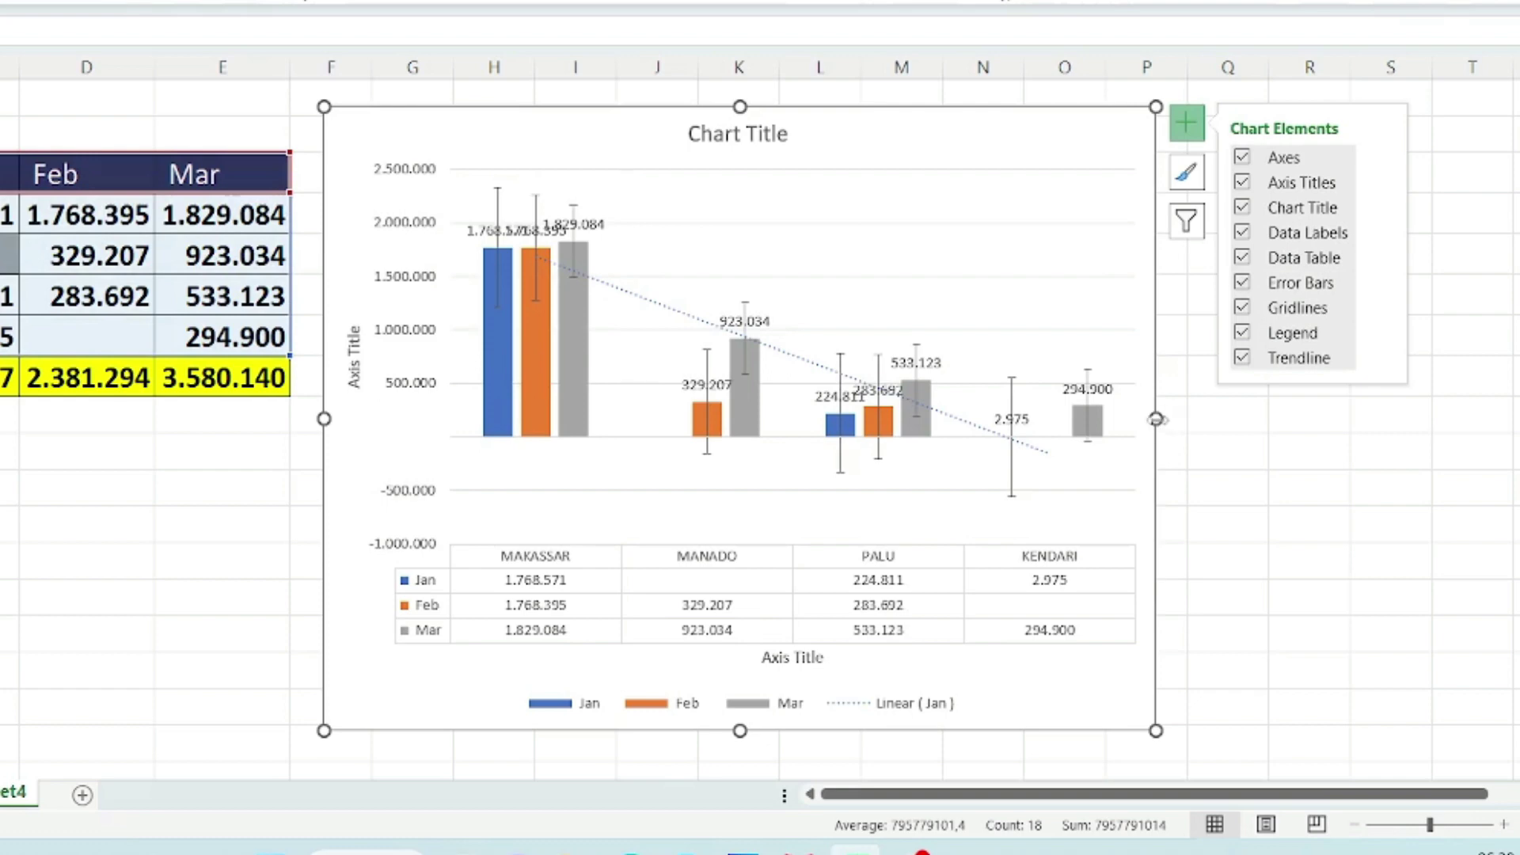
Stretch the chart's right and left edges so it spans columns E to R
drag(1157, 419, 1316, 419)
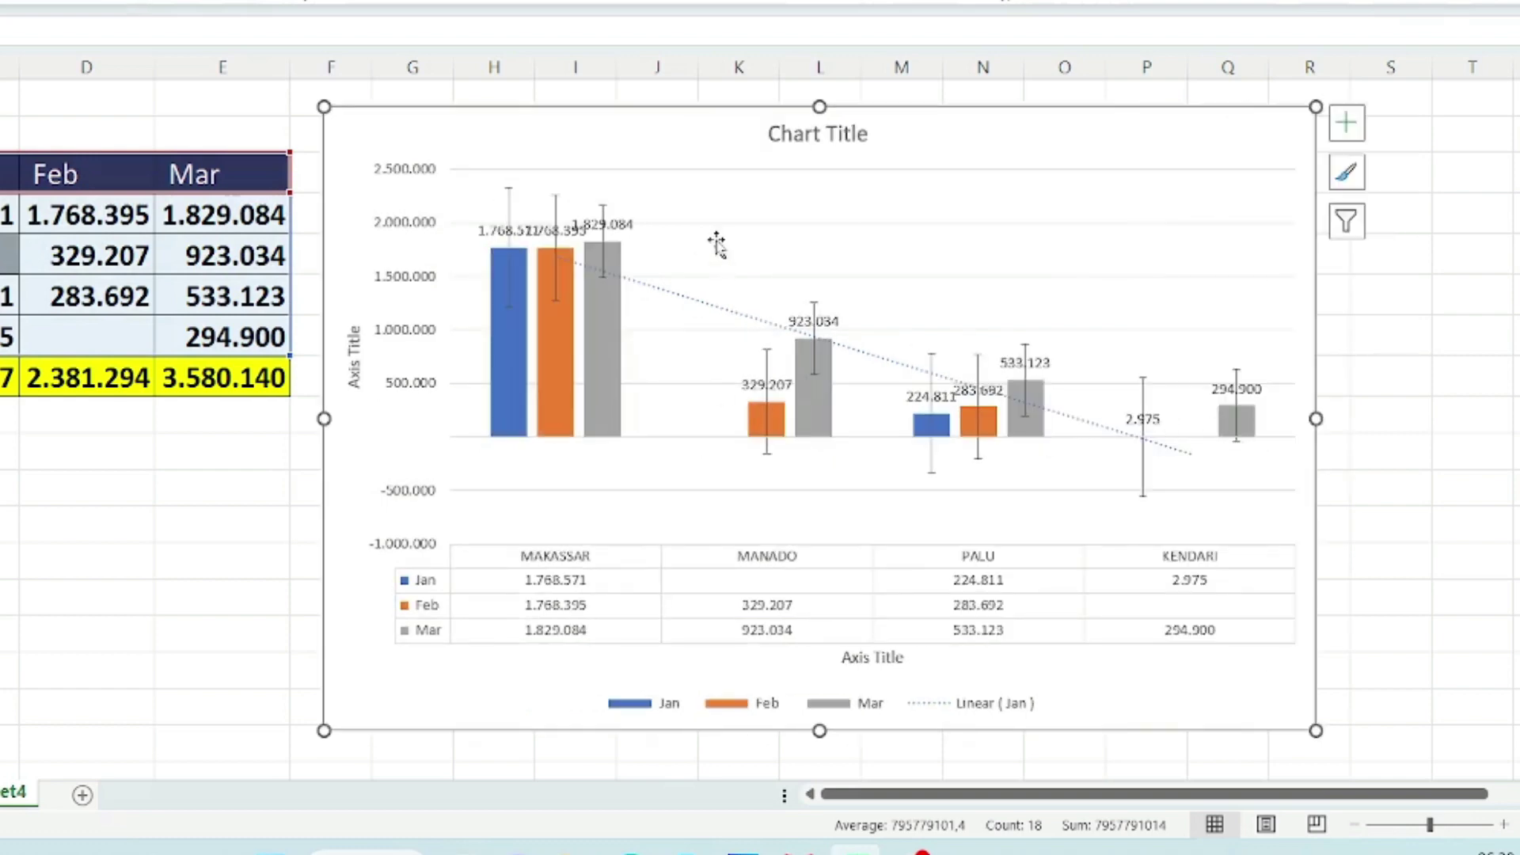
drag(324, 419, 456, 490)
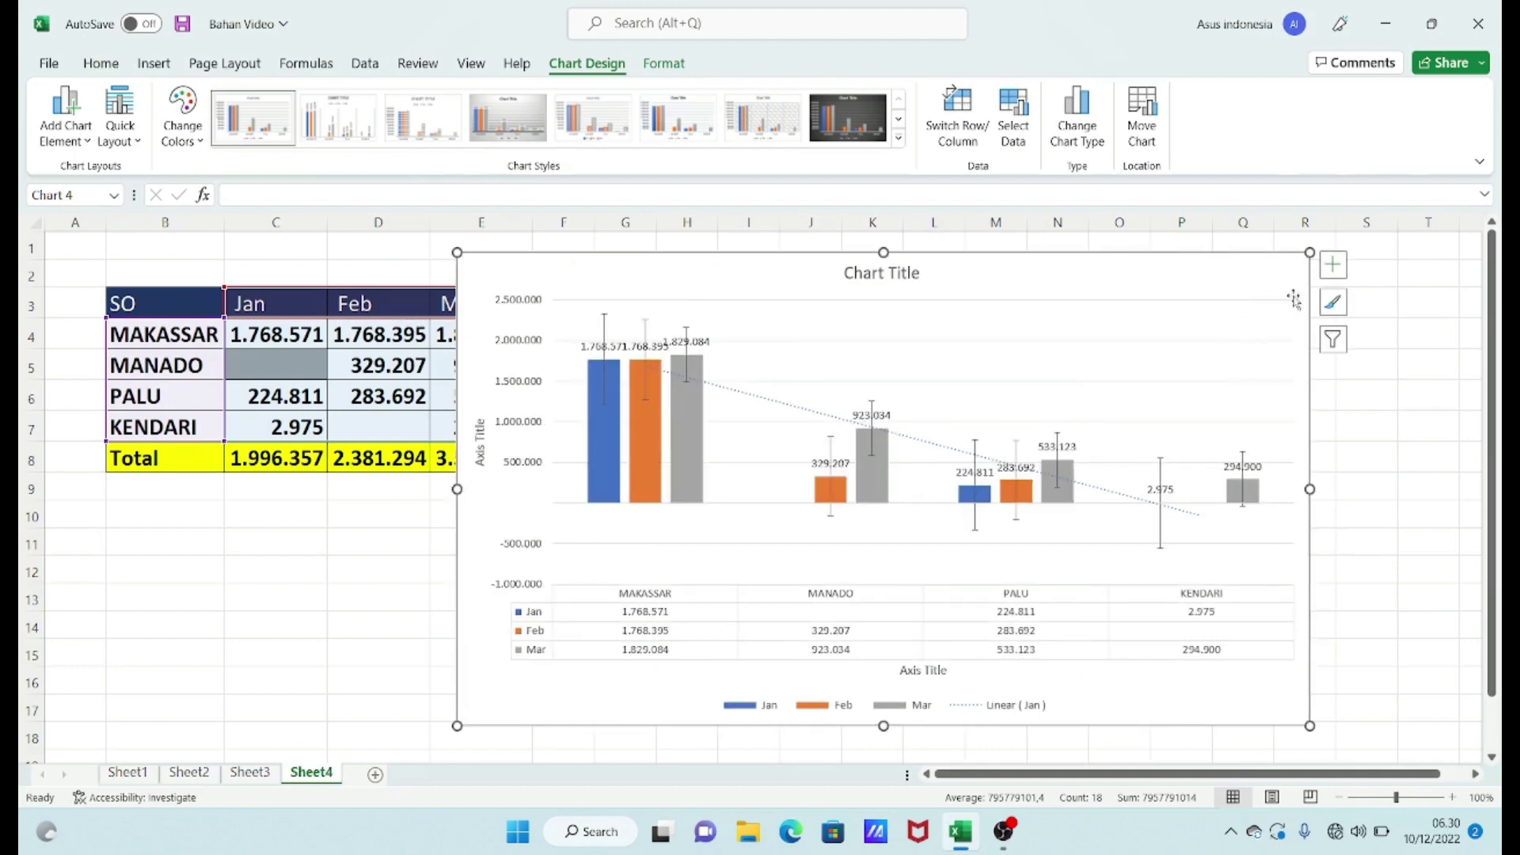
click(1333, 264)
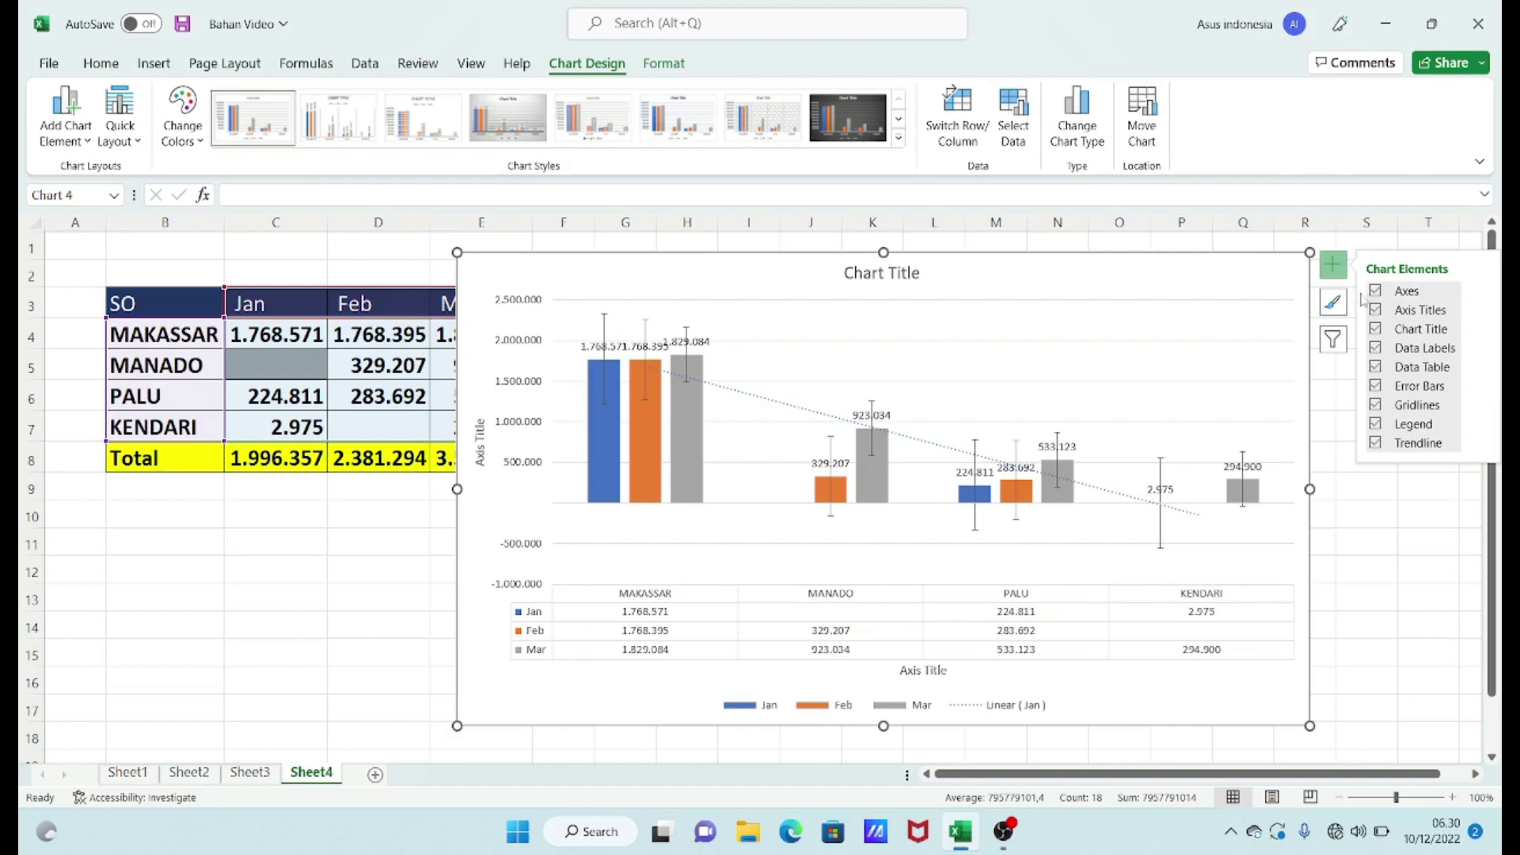
Replace the default chart title with '[encapaian'
click(903, 274)
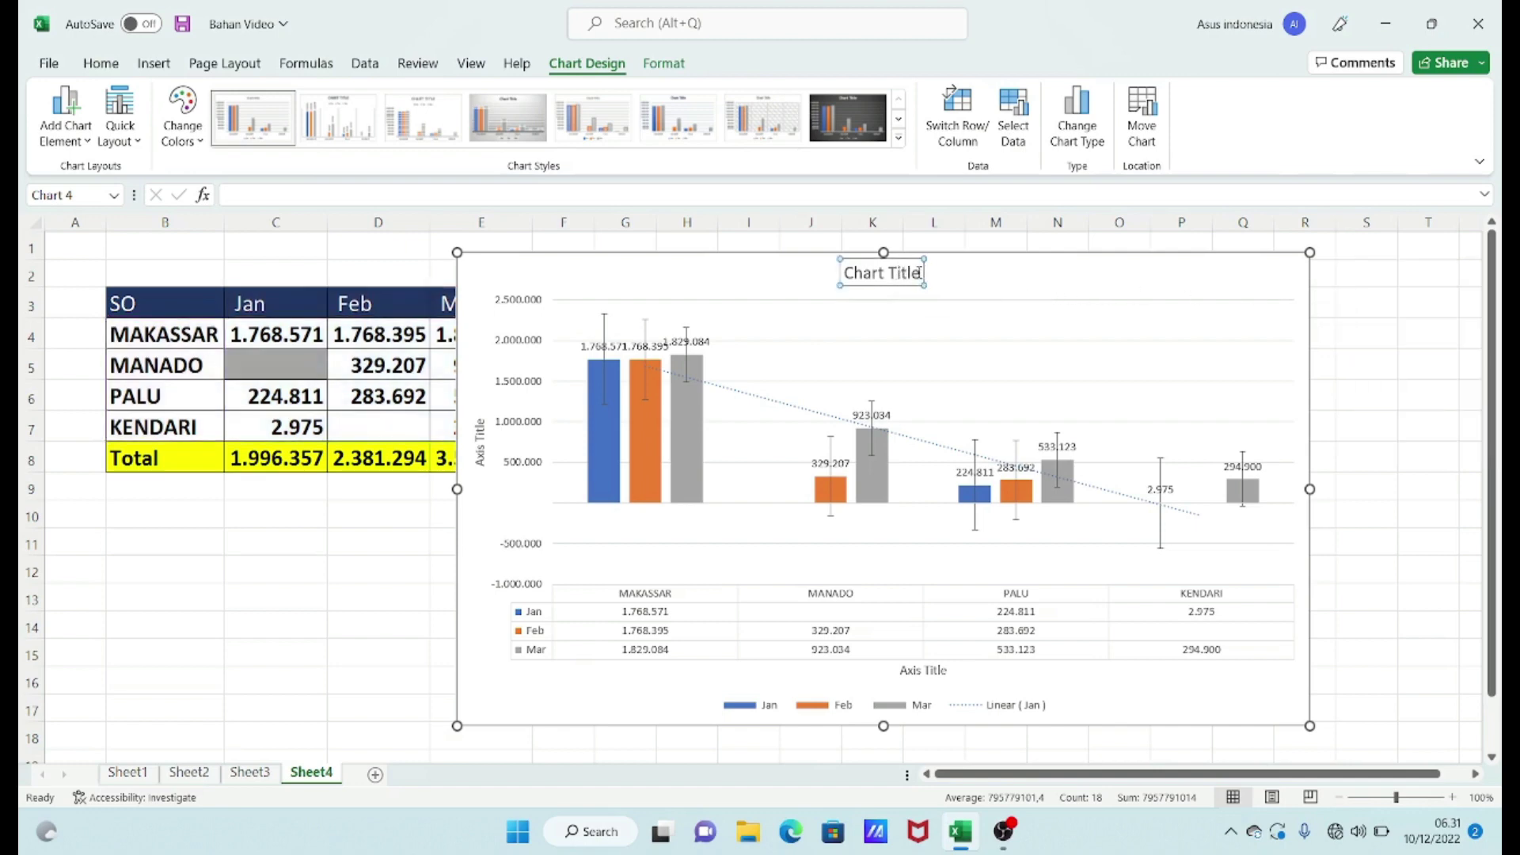
drag(920, 274, 839, 271)
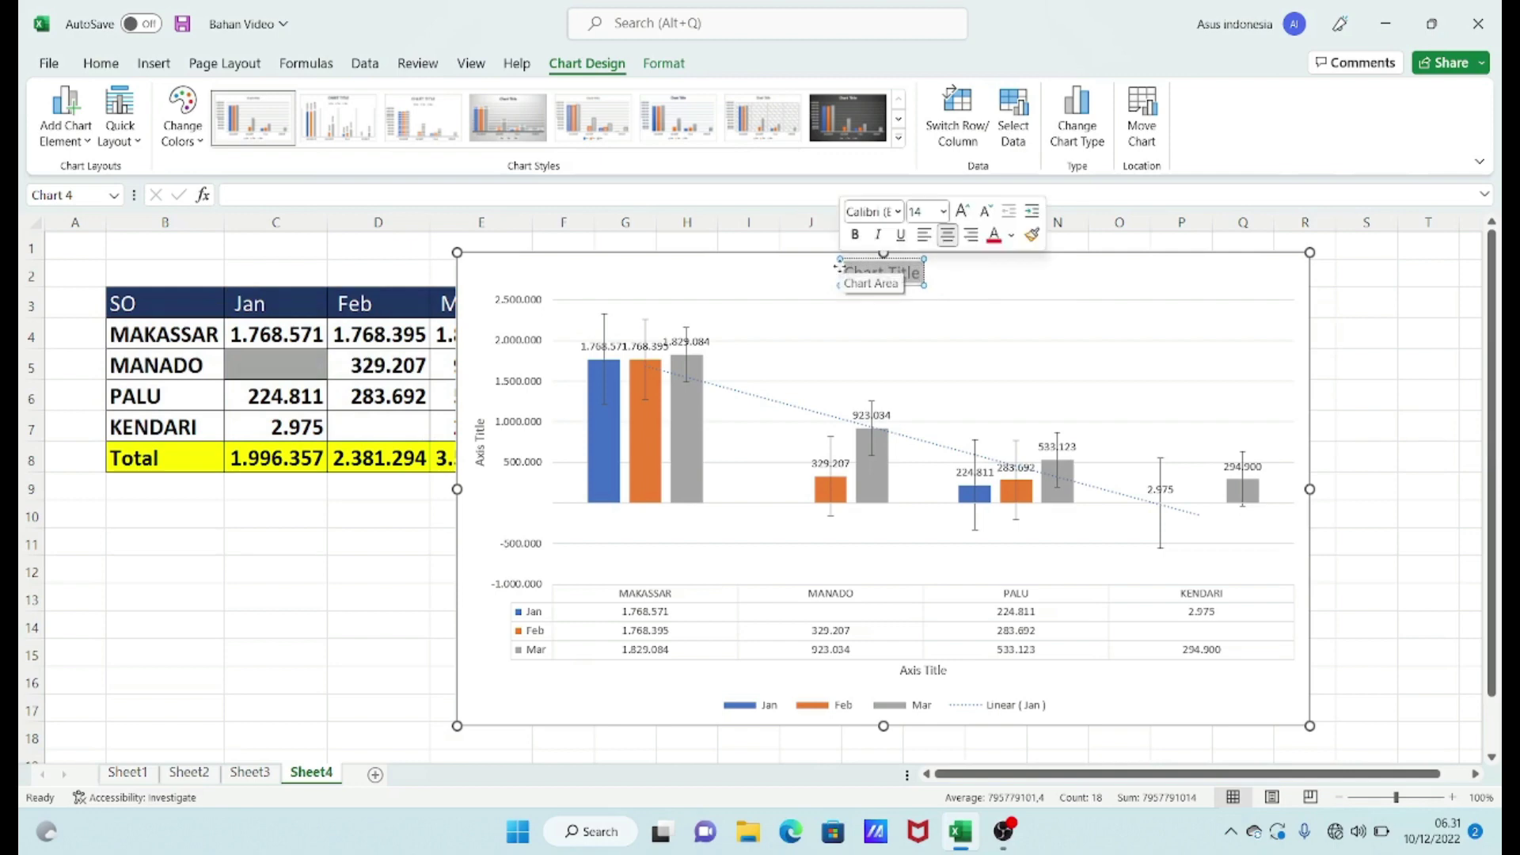
key(BackSpace)
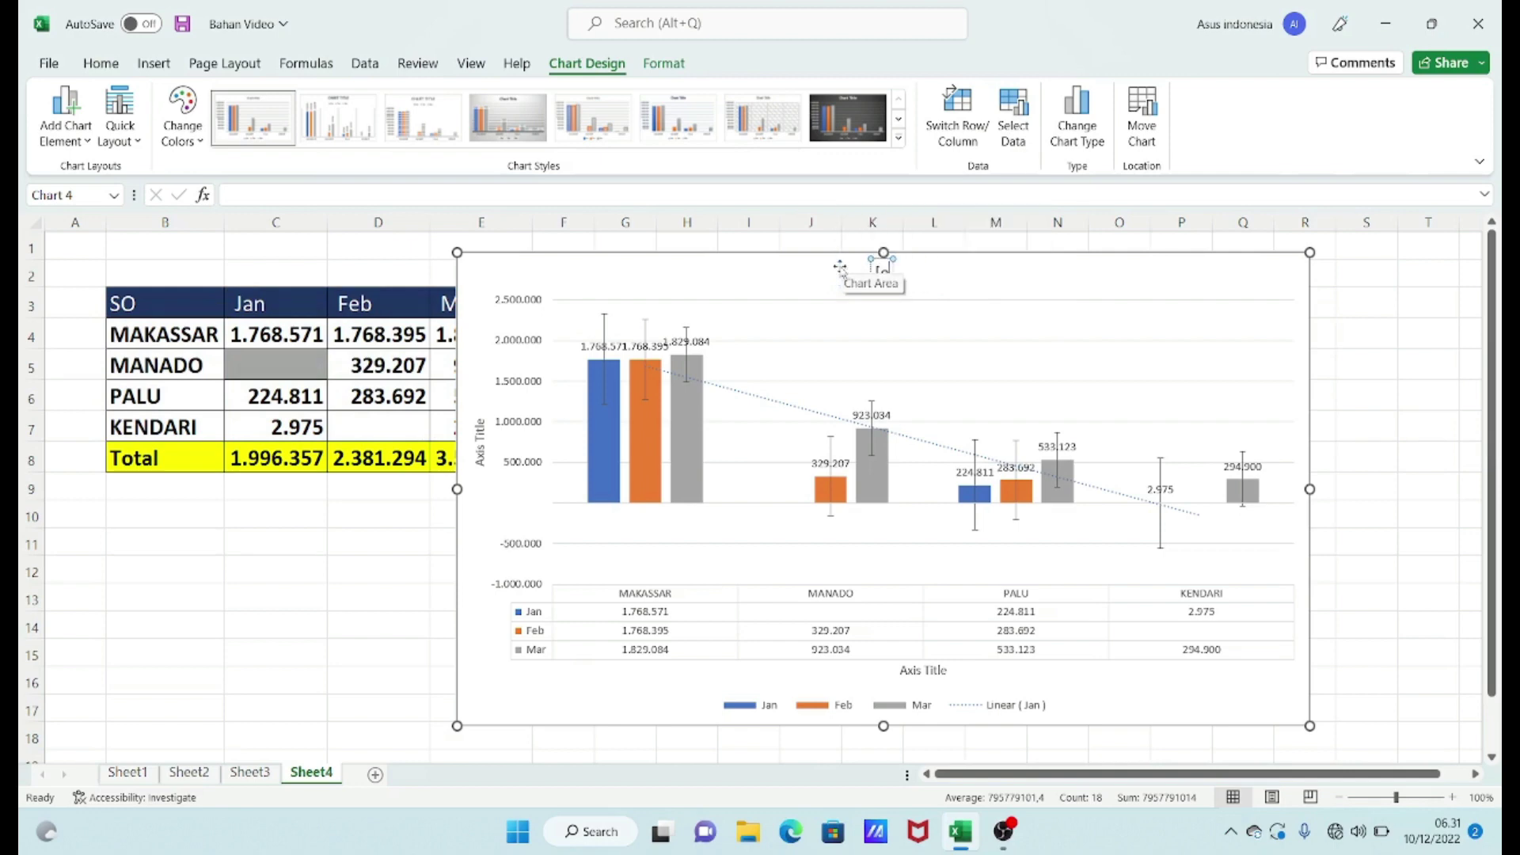
text(nj)
text(uaai)
text(an)
click(1108, 341)
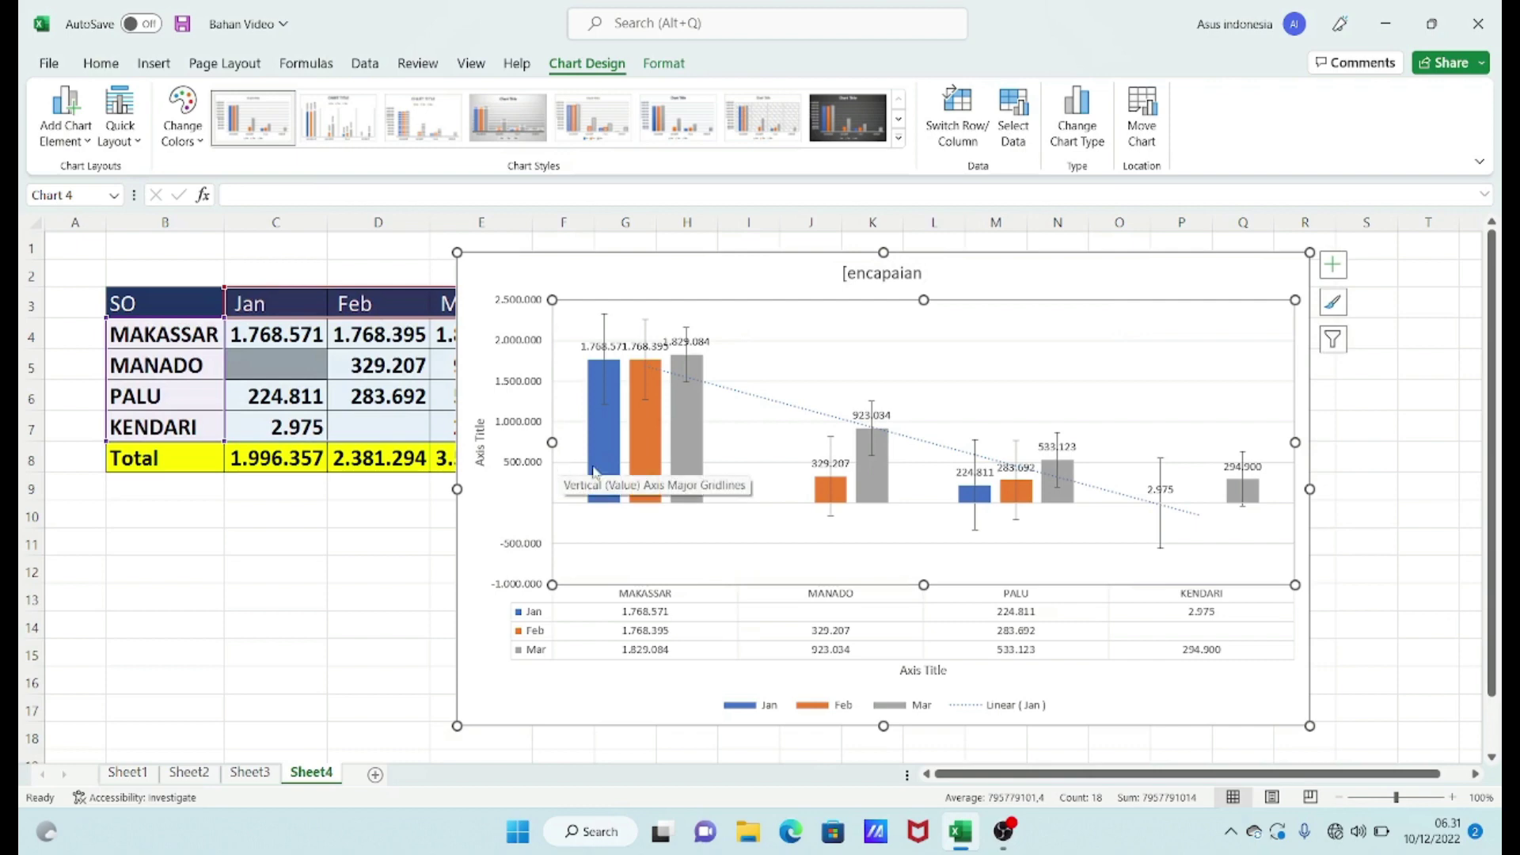
Move the whole chart left so it starts at column C
click(480, 447)
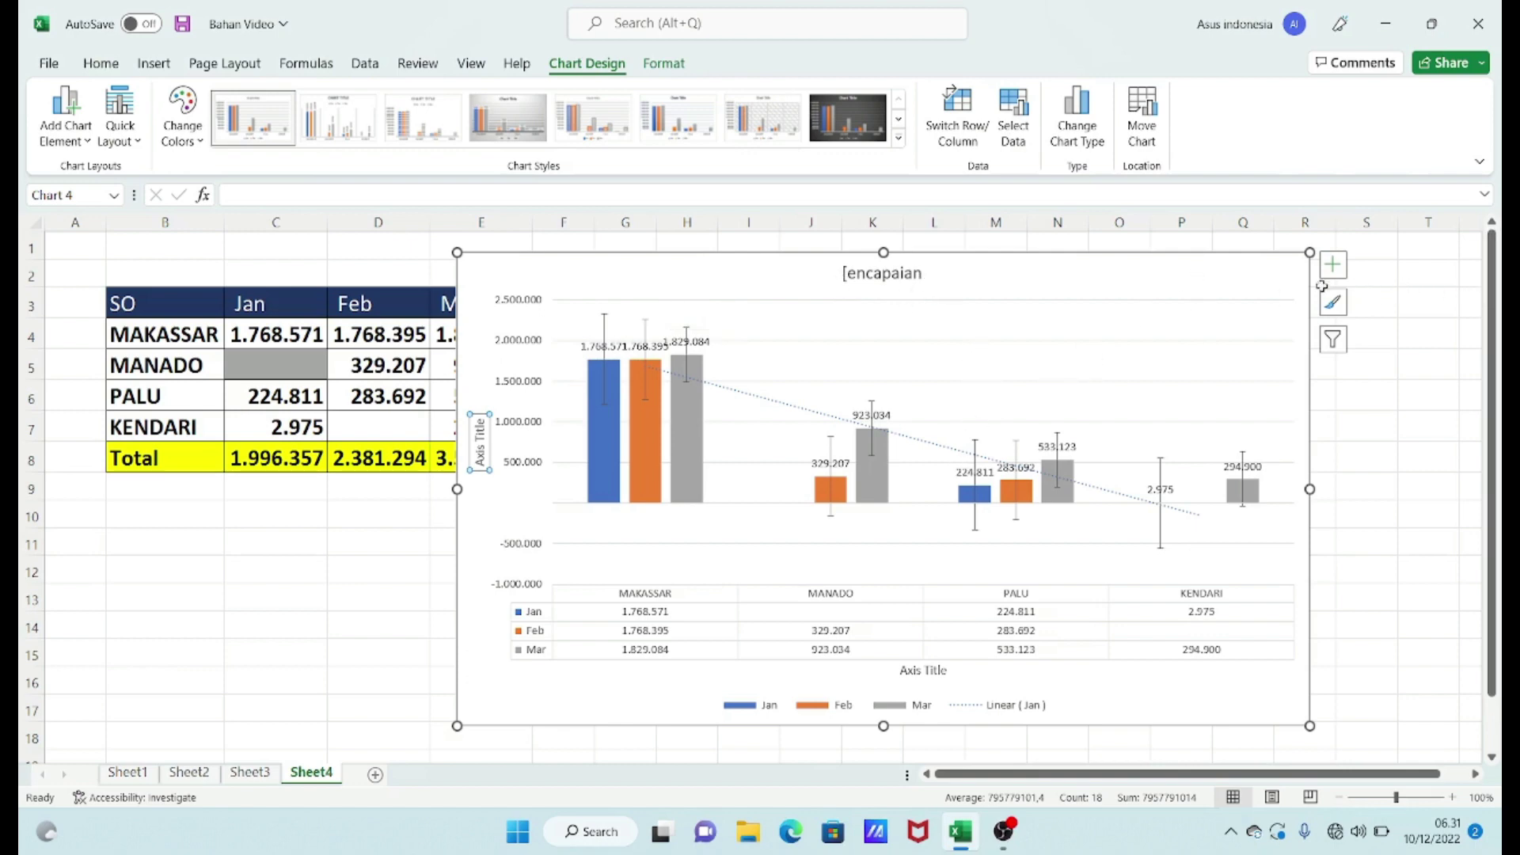
click(1067, 274)
drag(1066, 274, 877, 273)
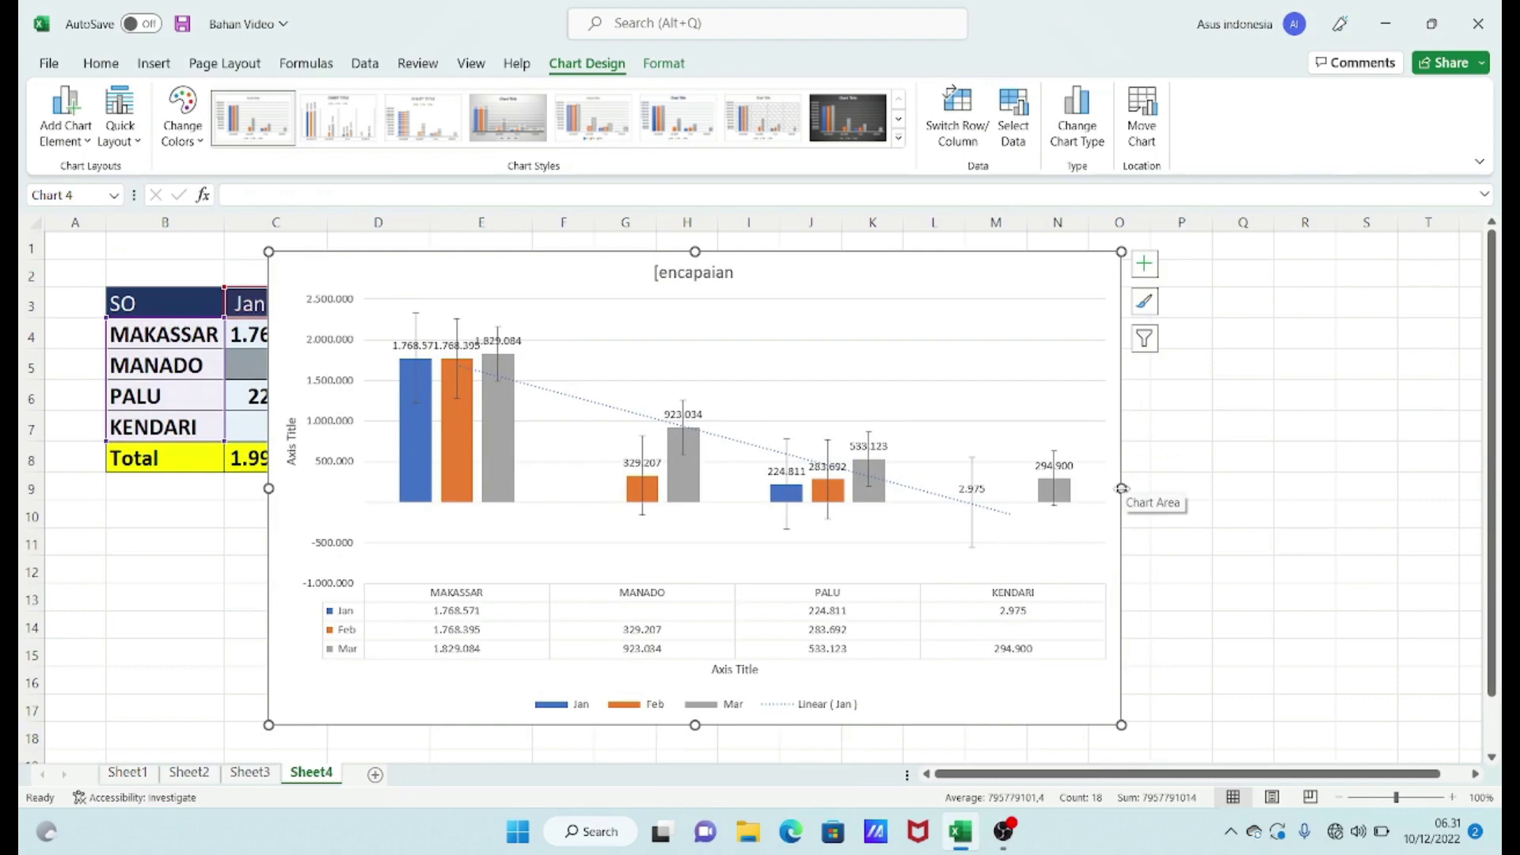
Extend the chart right to column P and raise its top edge slightly
drag(1122, 488, 1228, 503)
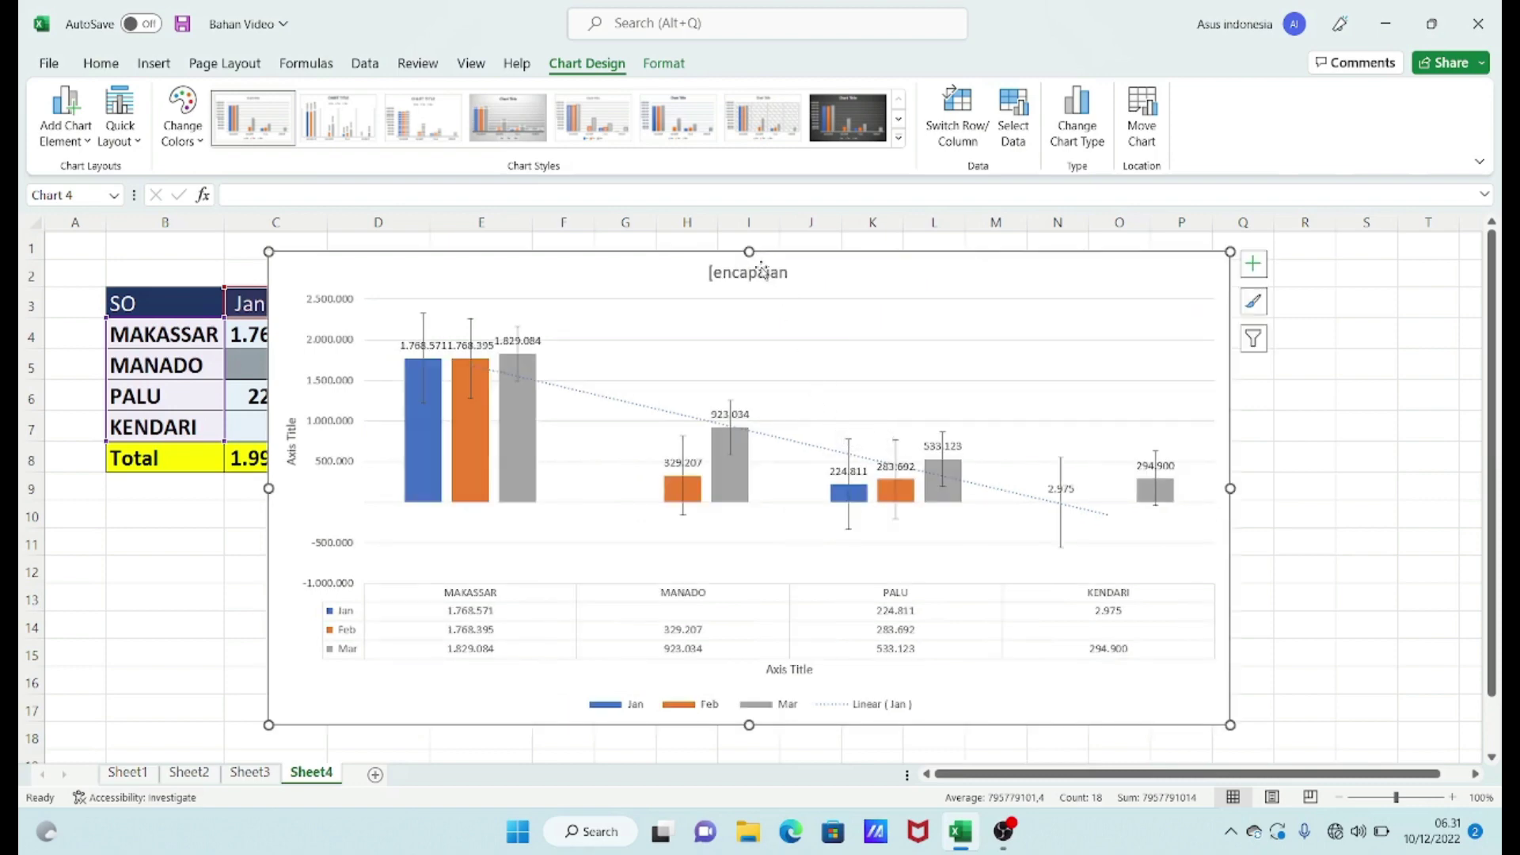
drag(749, 251, 749, 236)
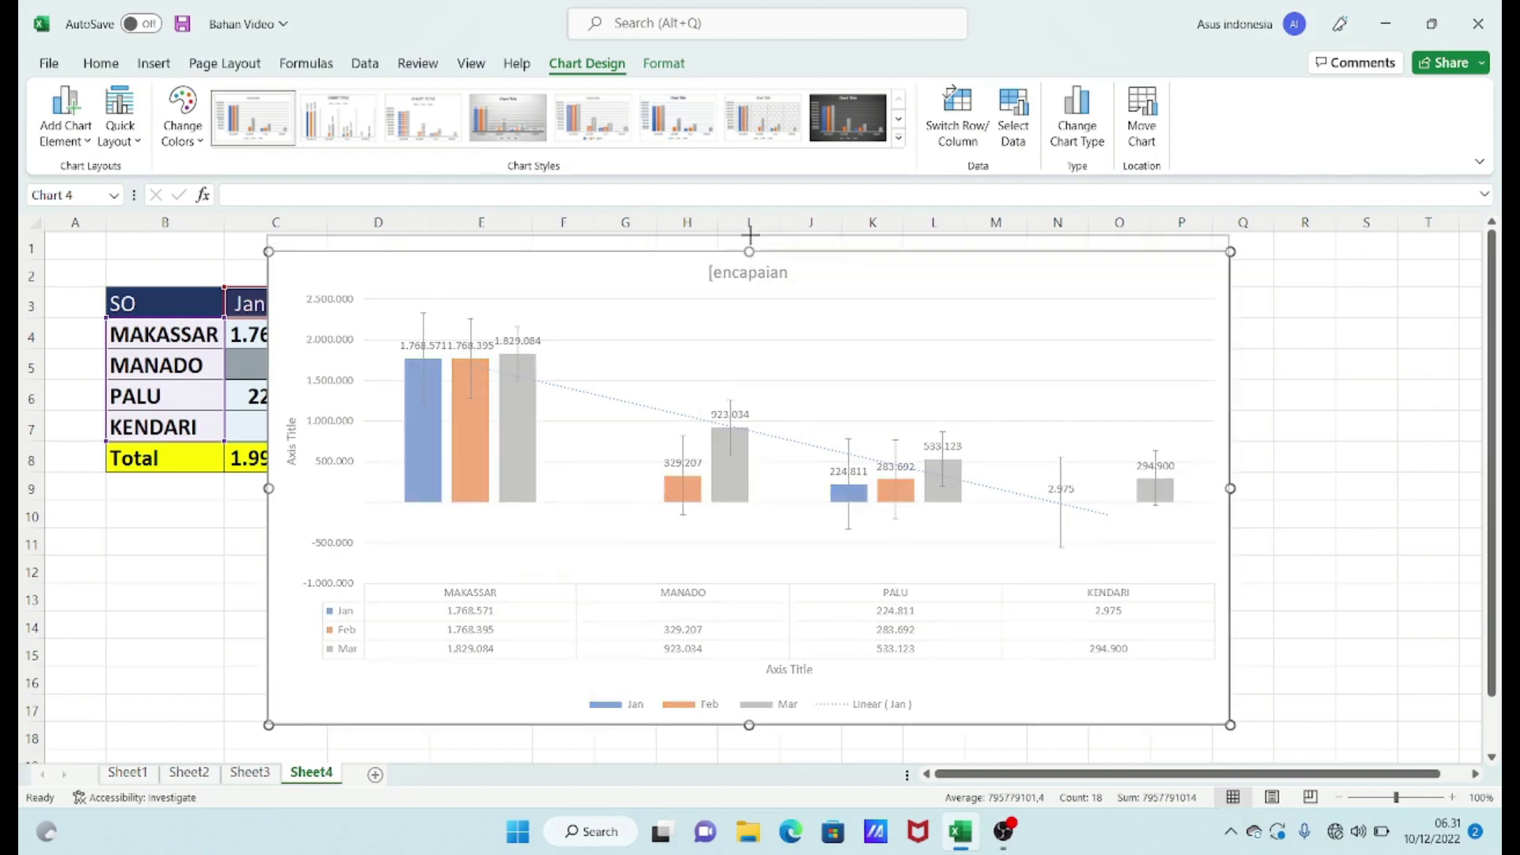